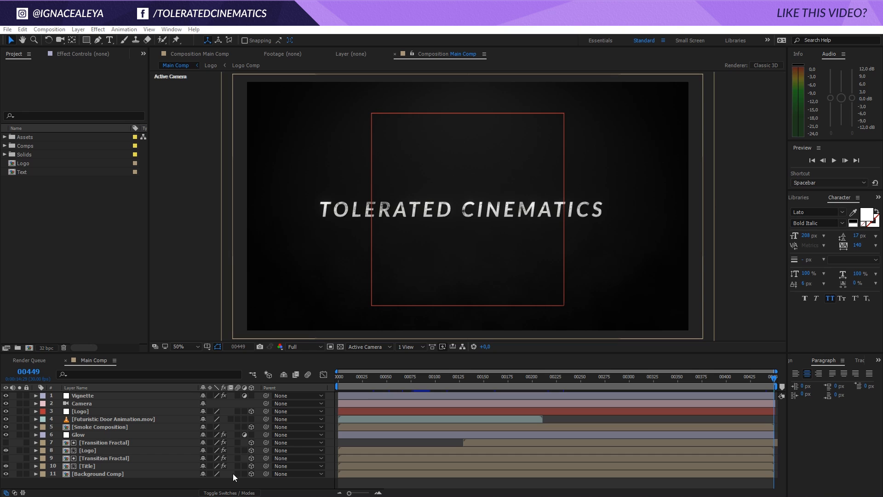
- Scrub through the Main Comp timeline to review the closed doors, the door opening and the logo reveal
{"action": "left_click", "coordinate": [374, 378]}
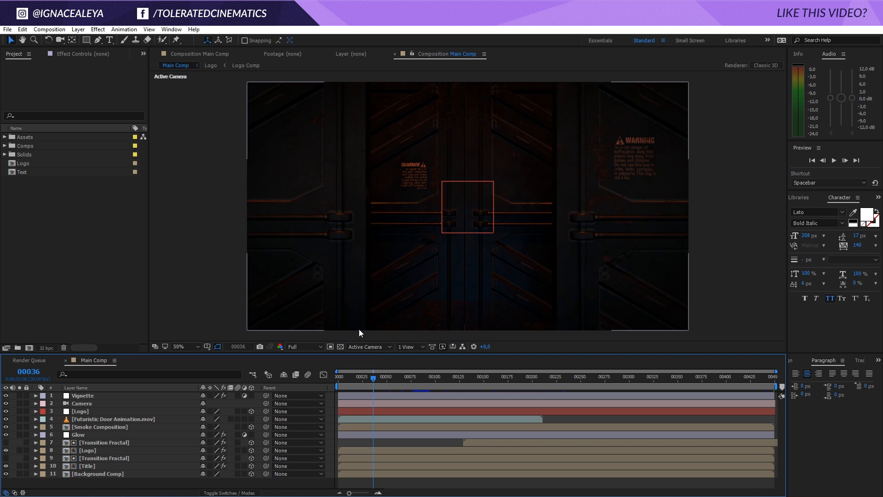
{"action": "left_click_drag", "start_coordinate": [382, 380], "coordinate": [408, 385]}
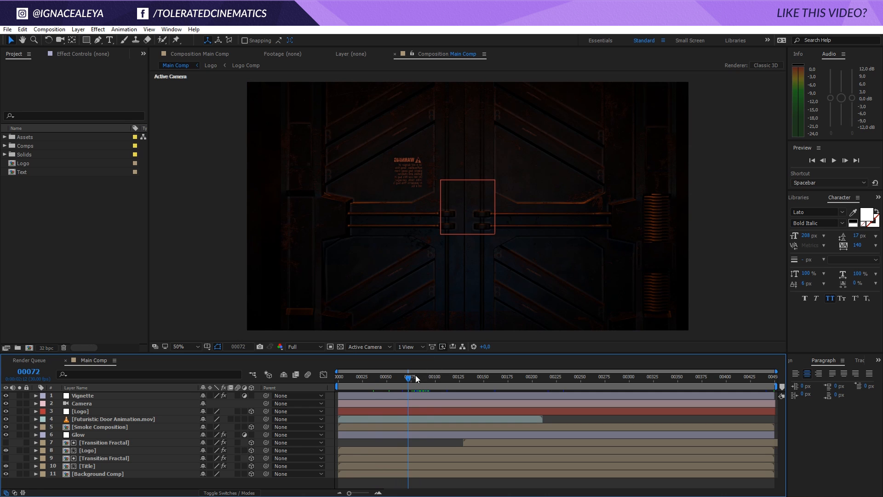
{"action": "left_click_drag", "start_coordinate": [415, 377], "coordinate": [506, 393]}
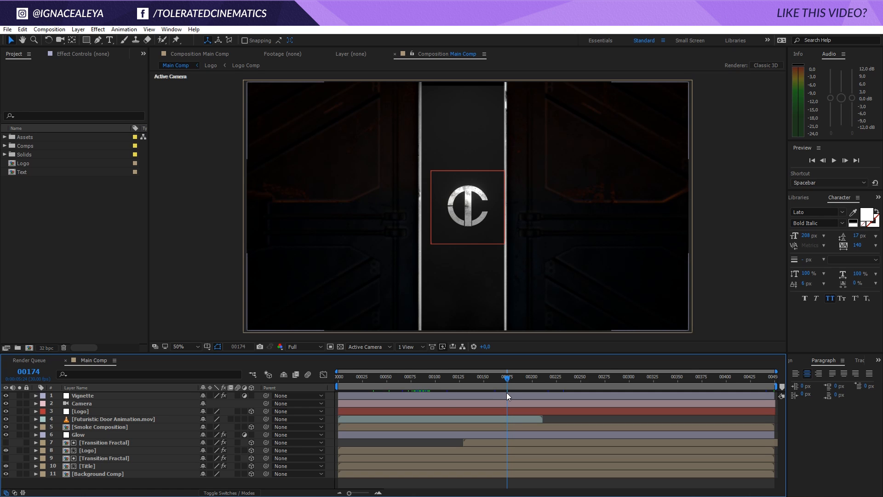
{"action": "left_click", "coordinate": [428, 375]}
{"action": "left_click", "coordinate": [448, 381]}
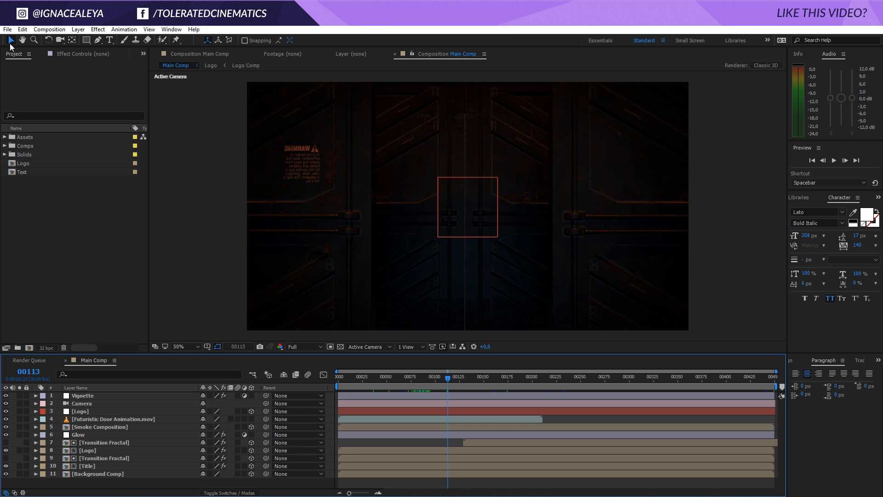
- Try rotating the bottom Logo Comp layer inside the Logo composition with the Rotation tool, and undo the rotation
{"action": "key", "text": "w"}
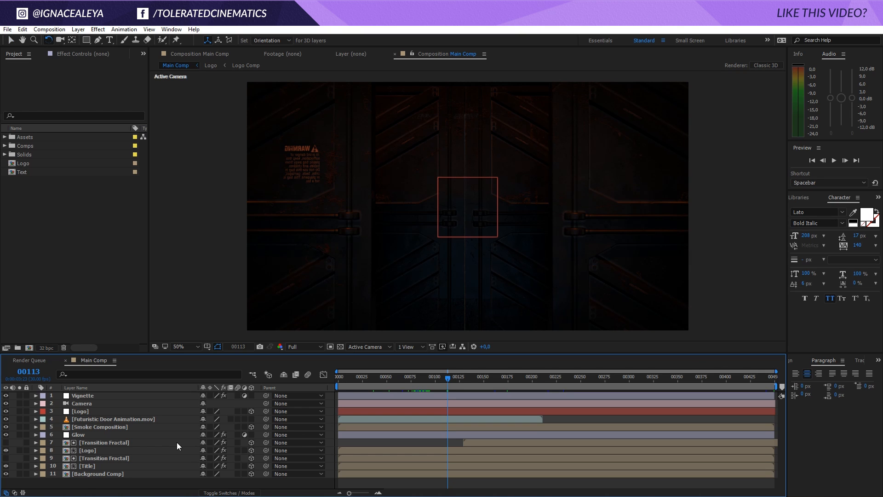
{"action": "double_click", "coordinate": [90, 450]}
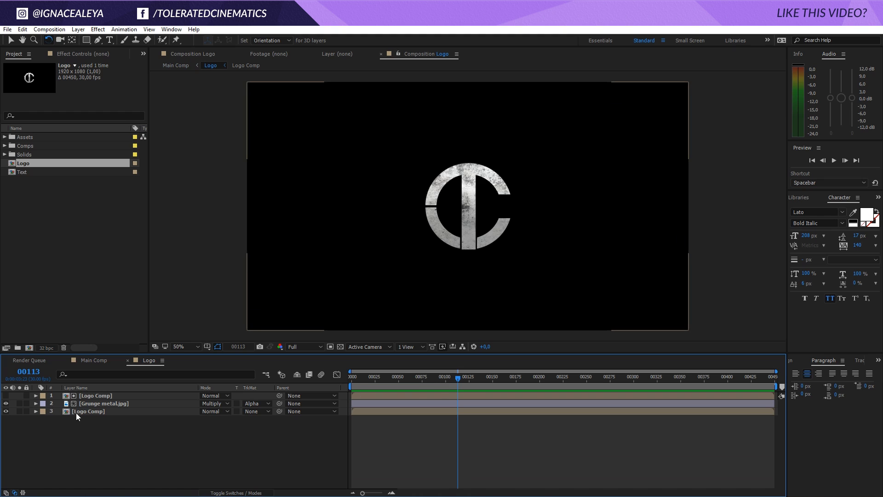
{"action": "left_click", "coordinate": [97, 411]}
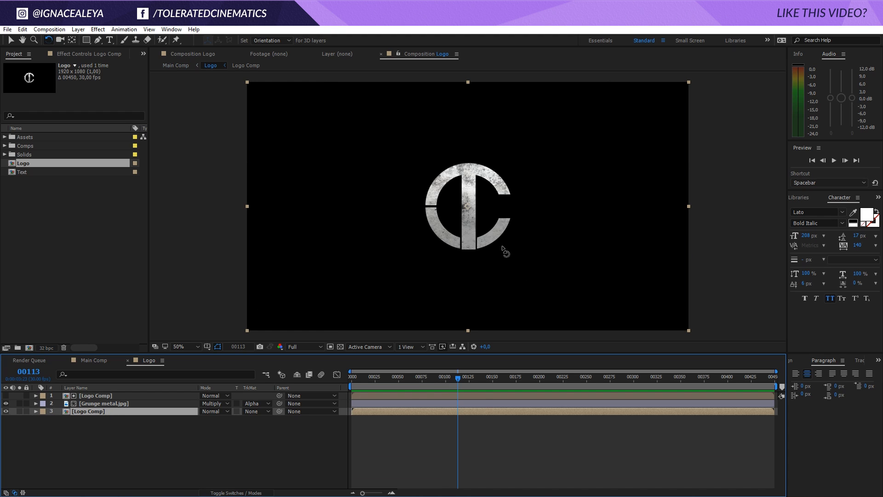
{"action": "left_click_drag", "start_coordinate": [503, 216], "coordinate": [453, 258]}
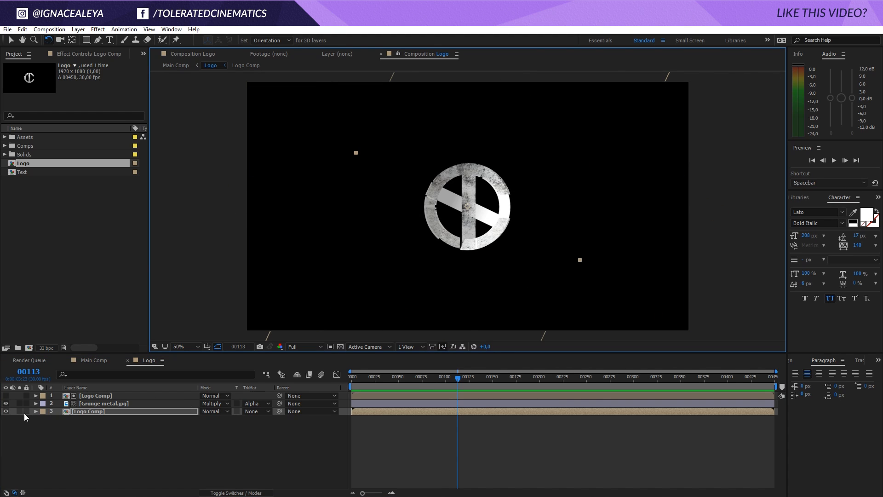
{"action": "key", "text": "ctrl+z"}
- Try rotating Layer 1 in Logo Comp by about 137° and moving it up and to the right, and undo both changes
{"action": "double_click", "coordinate": [69, 412]}
{"action": "left_click", "coordinate": [421, 395]}
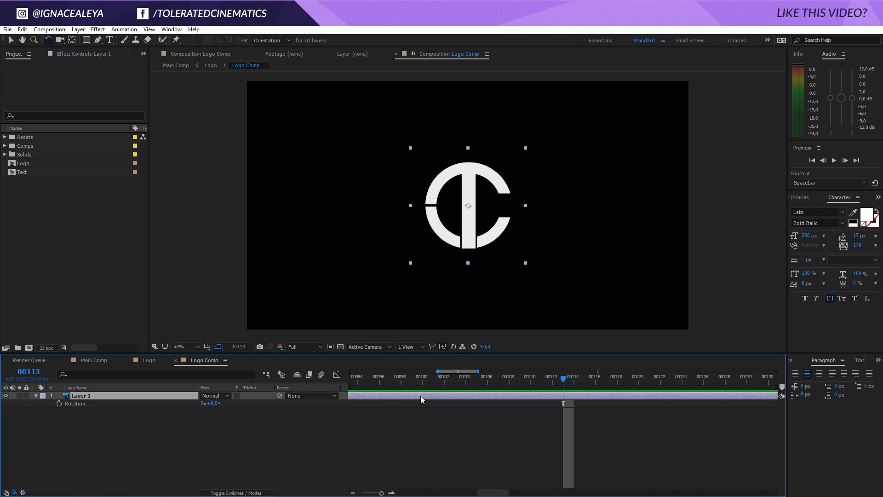
{"action": "key", "text": "r"}
{"action": "left_click_drag", "start_coordinate": [484, 183], "coordinate": [591, 195]}
{"action": "key", "text": "v"}
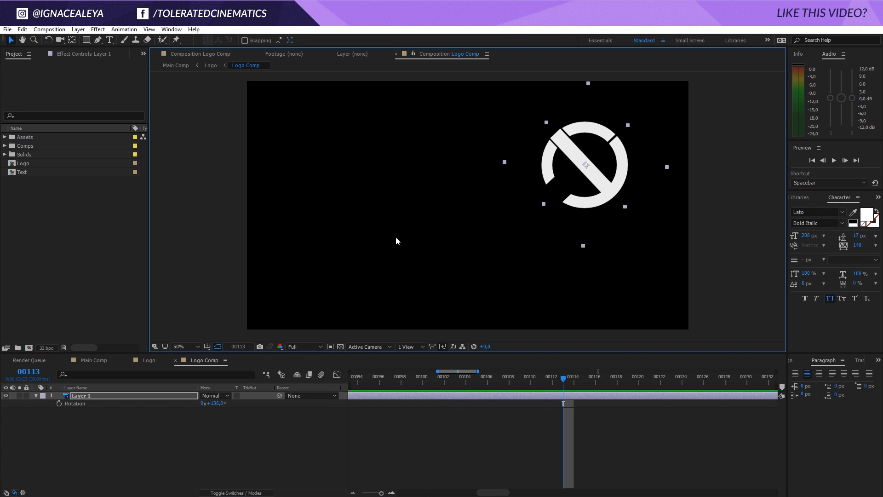
{"action": "key", "text": "ctrl+z"}
{"action": "key", "text": "ctrl+z"}
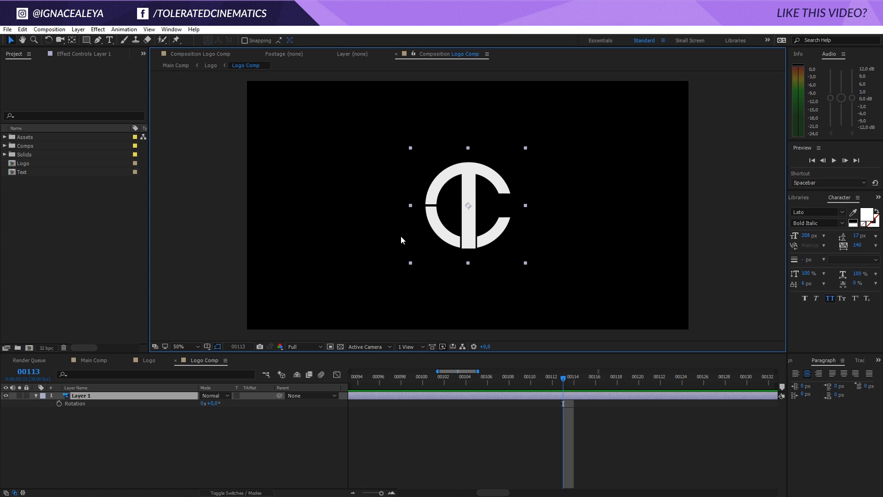
- Step the playhead forward frame by frame to frame 117 and back to frame 113
{"action": "key", "text": "Page_Down"}
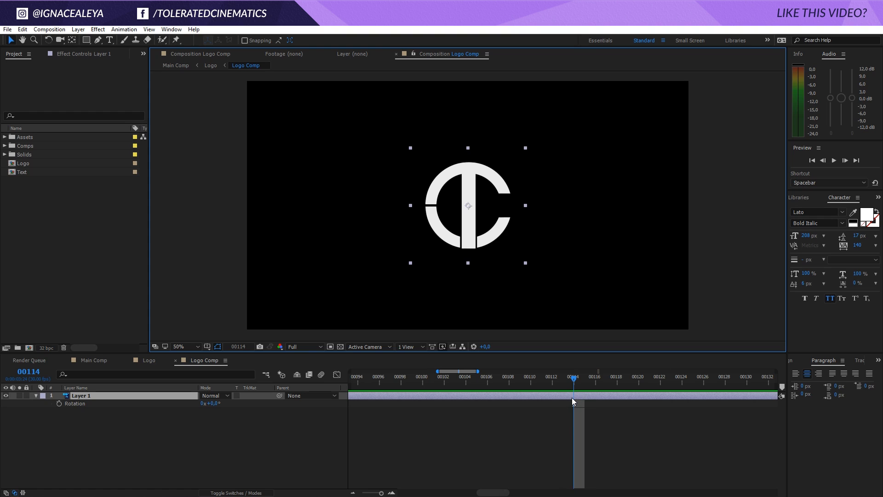
{"action": "key", "text": "Page_Down"}
{"action": "key", "text": "Page_Down"}
{"action": "key", "text": "Page_Down"}
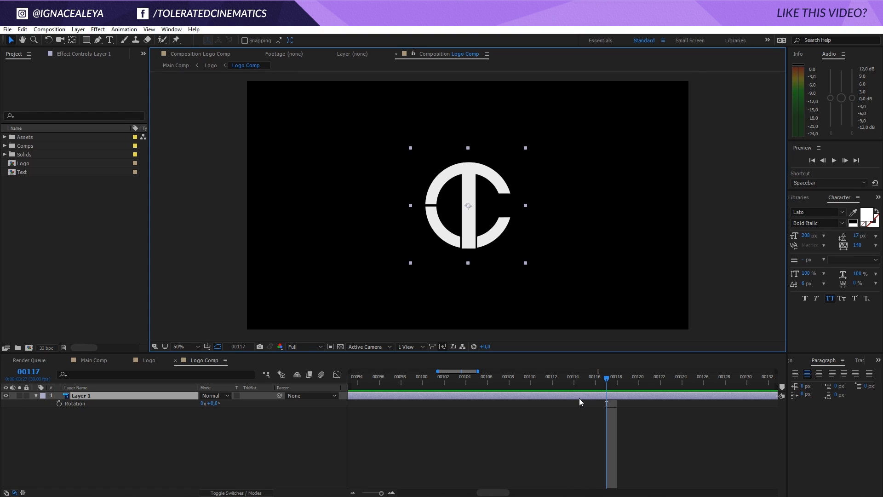
{"action": "key", "text": "Page_Up"}
{"action": "key", "text": "Page_Up"}
{"action": "key", "text": "Page_Up"}
{"action": "key", "text": "Page_Up"}
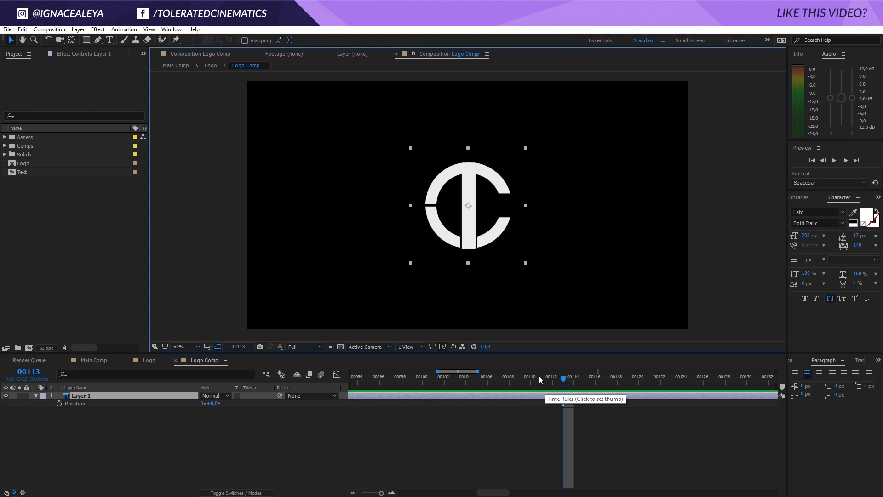
- Move the playhead in ten-frame jumps to frame 123 and back to frame 93, and widen the visible time range to start at frame 0
{"action": "key", "text": "shift+Page_Down"}
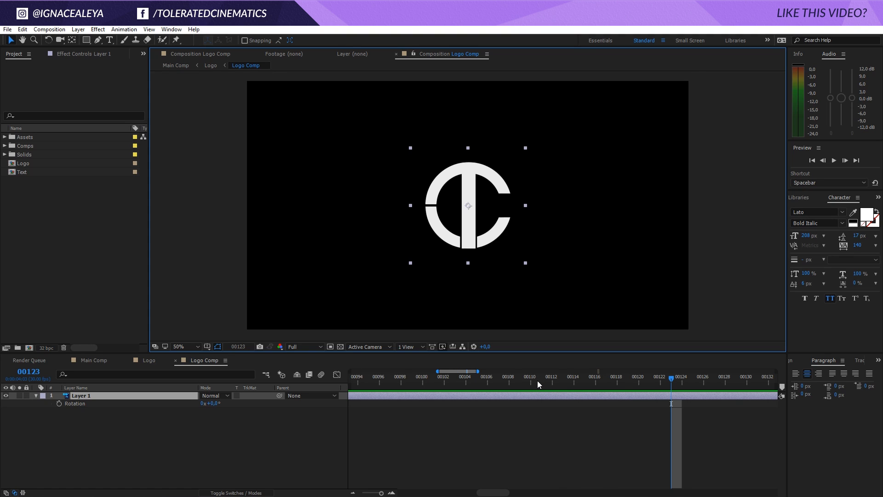
{"action": "key", "text": "shift+Page_Up"}
{"action": "key", "text": "shift+Page_Up"}
{"action": "key", "text": "shift+Page_Up"}
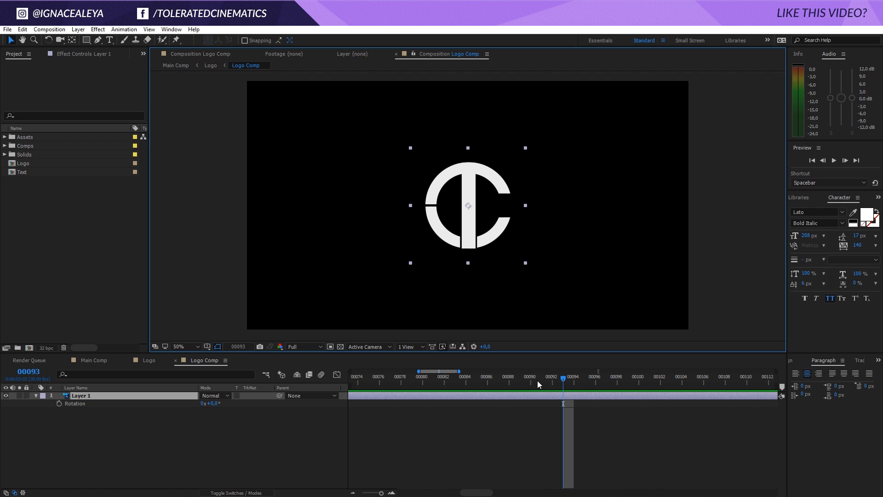
{"action": "left_click_drag", "start_coordinate": [461, 370], "coordinate": [752, 385]}
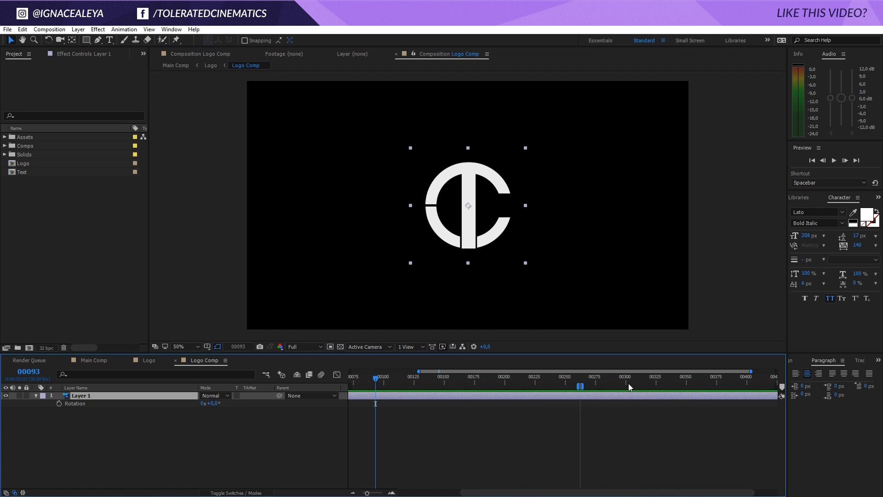
{"action": "left_click_drag", "start_coordinate": [418, 371], "coordinate": [290, 381]}
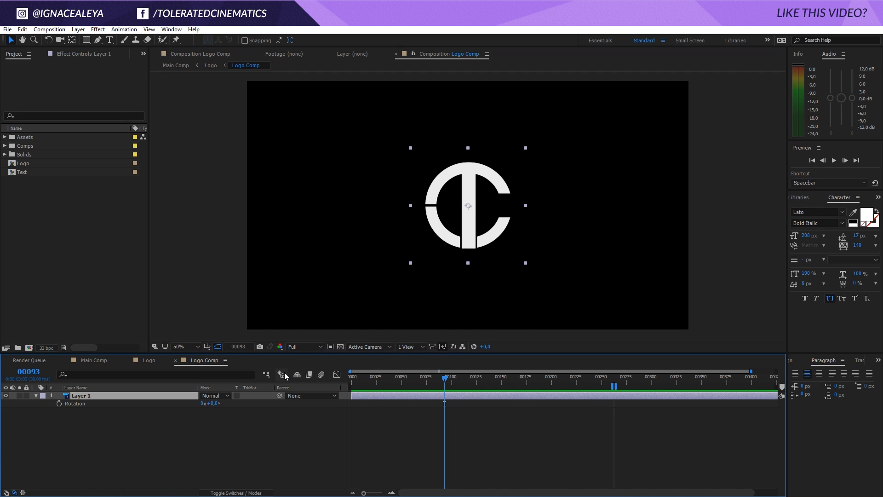
- Return to Main Comp and duplicate the Futuristic Door Animation.mov layer
{"action": "left_click", "coordinate": [92, 360]}
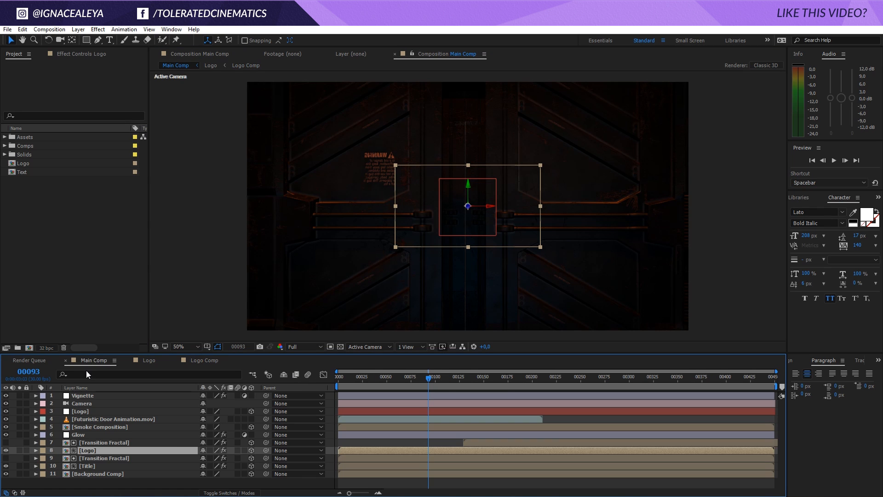
{"action": "left_click", "coordinate": [92, 418]}
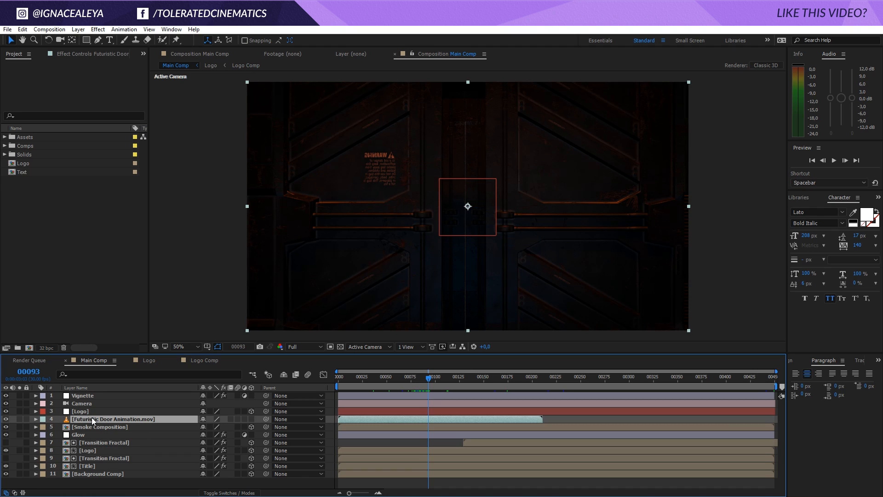
{"action": "left_click", "coordinate": [22, 29]}
{"action": "left_click", "coordinate": [160, 418]}
{"action": "key", "text": "ctrl+d"}
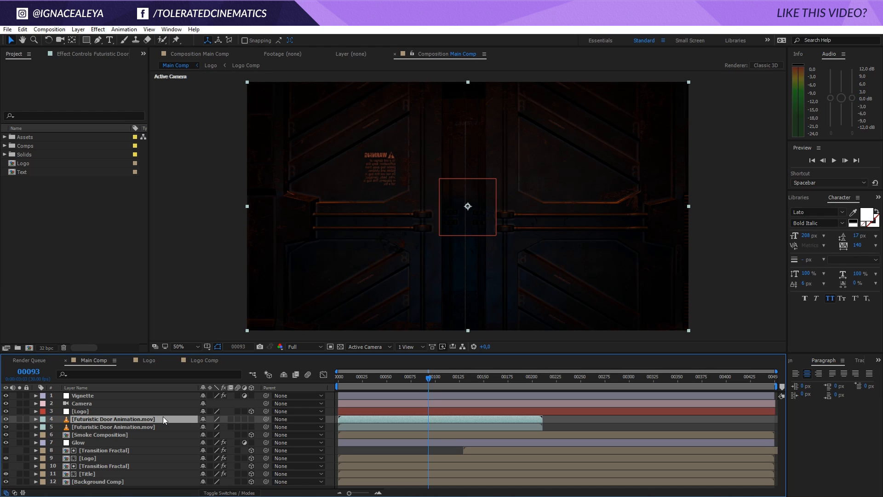
- Reveal the duplicated door layer's Position, Opacity, Rotation and Scale properties one at a time, ending with Opacity and Rotation together
{"action": "key", "text": "p"}
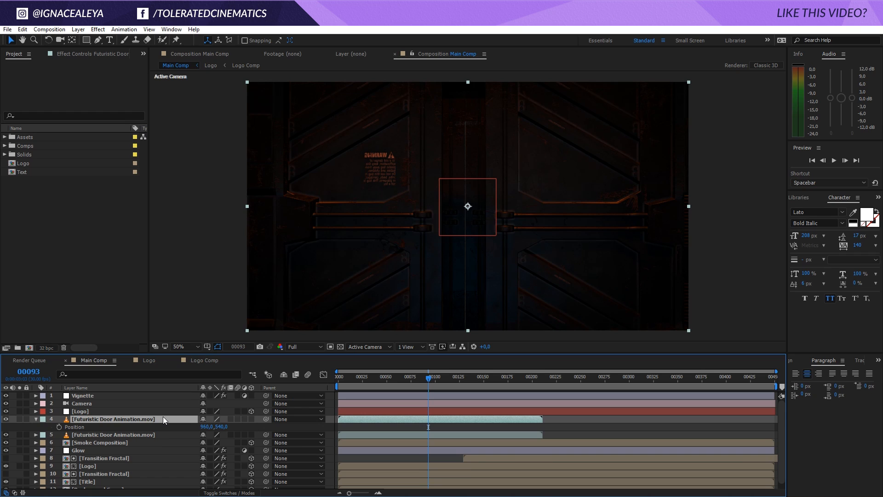
{"action": "key", "text": "t"}
{"action": "key", "text": "r"}
{"action": "key", "text": "s"}
{"action": "key", "text": "r"}
{"action": "key", "text": "p"}
{"action": "key", "text": "t"}
{"action": "key", "text": "shift+r"}
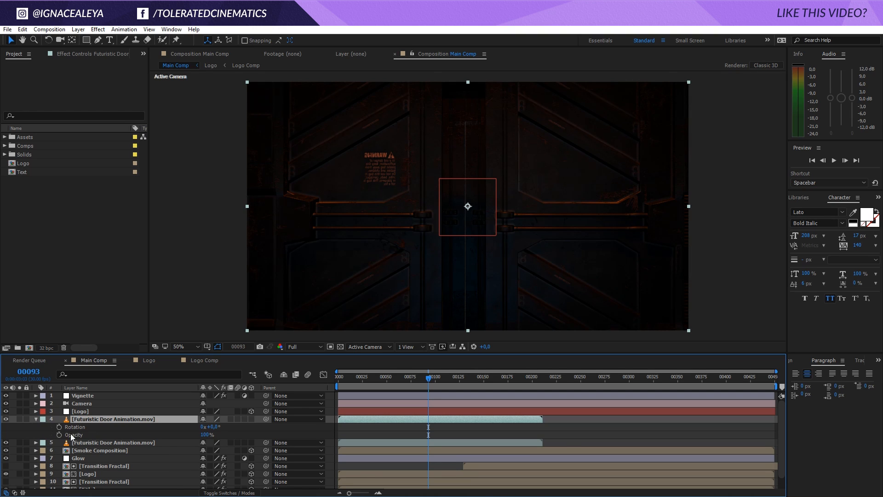
- Collapse the door layer's properties, show Rotation alone, and display Opacity, Rotation and Position together
{"action": "key", "text": "u"}
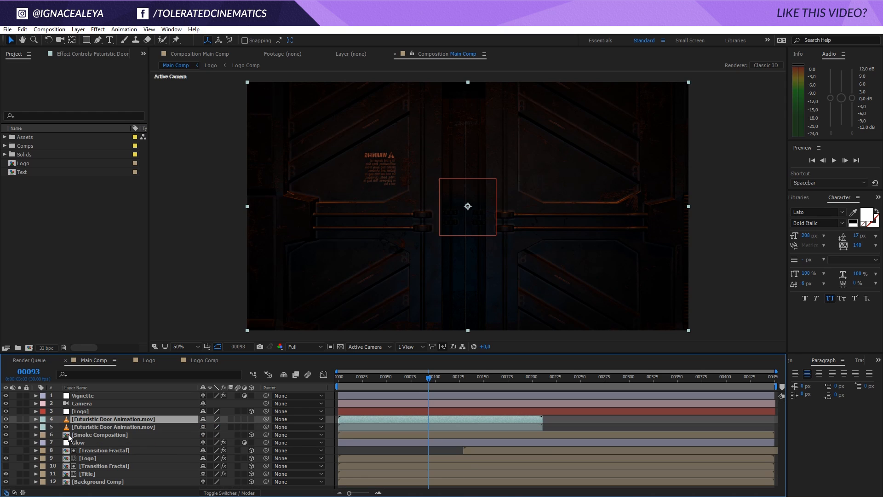
{"action": "key", "text": "r"}
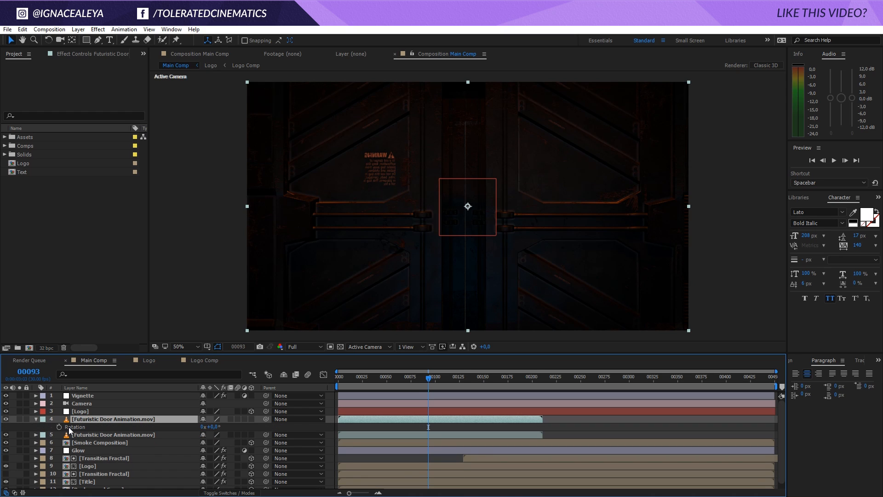
{"action": "key", "text": "t"}
{"action": "key", "text": "shift+r"}
{"action": "key", "text": "shift+p"}
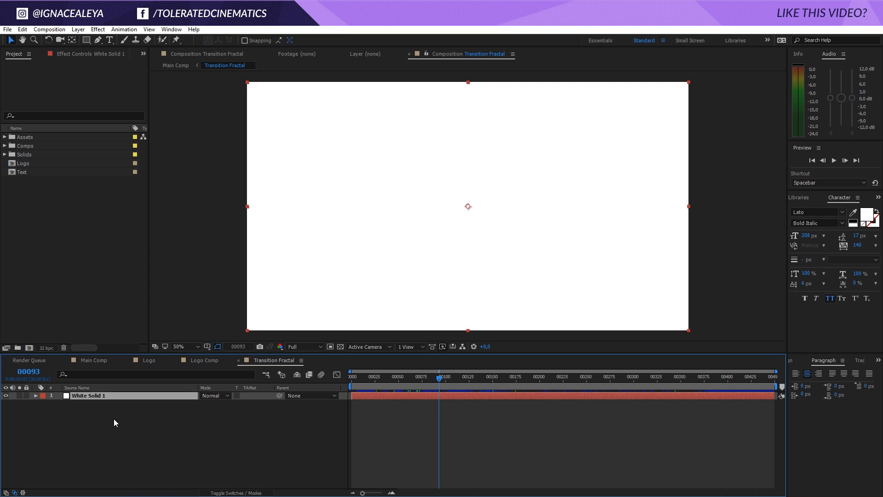
- Check White Solid 1 in the Transition Fractal composition for keyframed properties and return to Main Comp
{"action": "key", "text": "u"}
{"action": "left_click", "coordinate": [93, 360]}
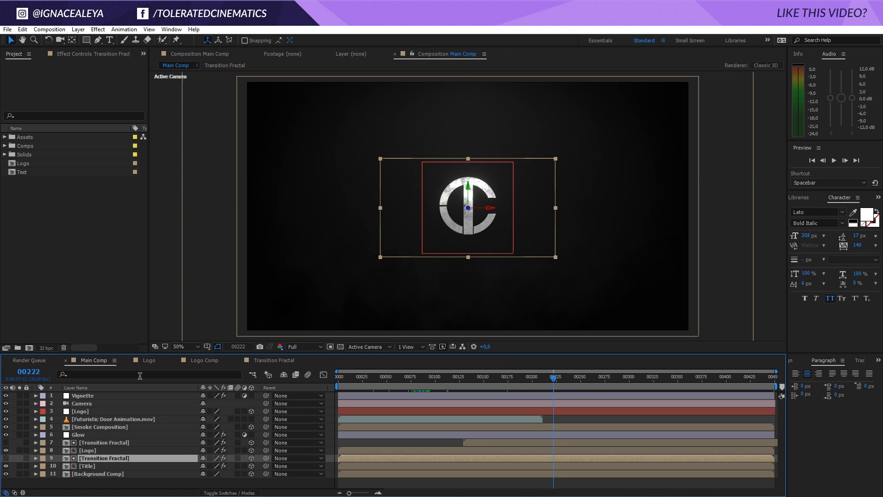
- Add a 1920 × 1080 px solid with the default settings above the lower Transition Fractal layer
{"action": "key", "text": "ctrl+y"}
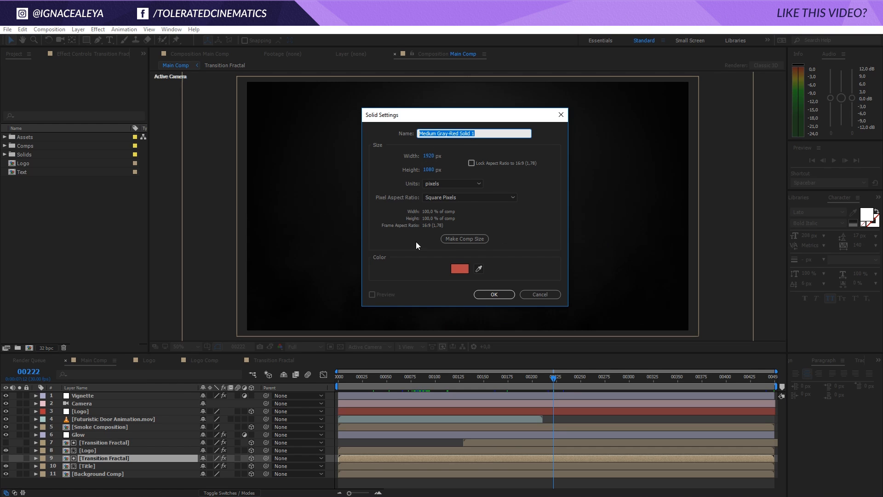
{"action": "left_click", "coordinate": [502, 295]}
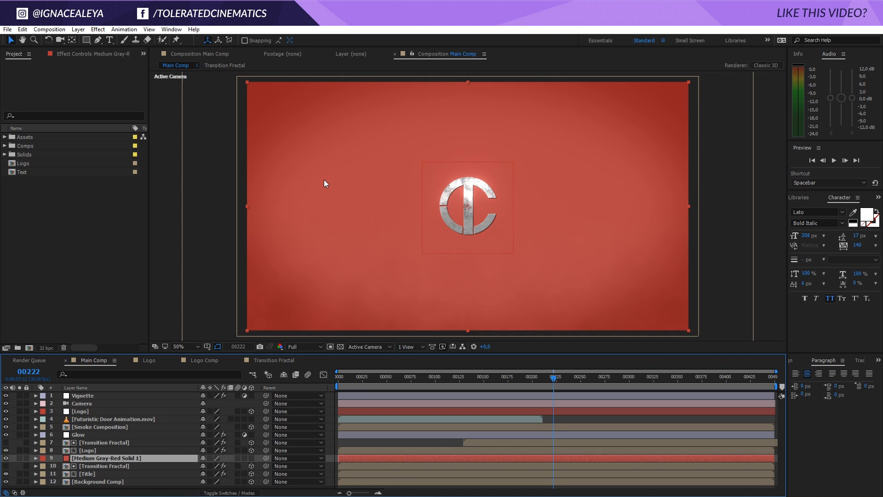
- Change the new solid's color to white in its settings, and delete the solid layer
{"action": "key", "text": "ctrl+shift+y"}
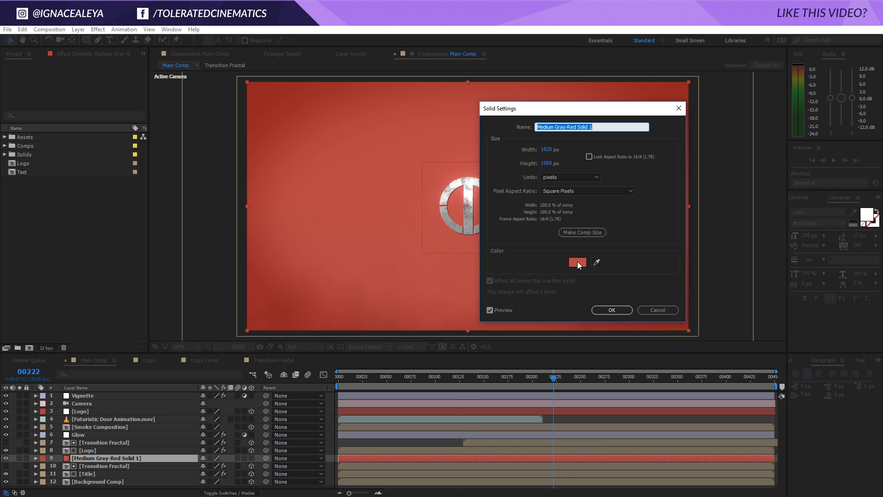
{"action": "left_click", "coordinate": [578, 265]}
{"action": "left_click_drag", "start_coordinate": [288, 361], "coordinate": [203, 325]}
{"action": "left_click", "coordinate": [437, 341]}
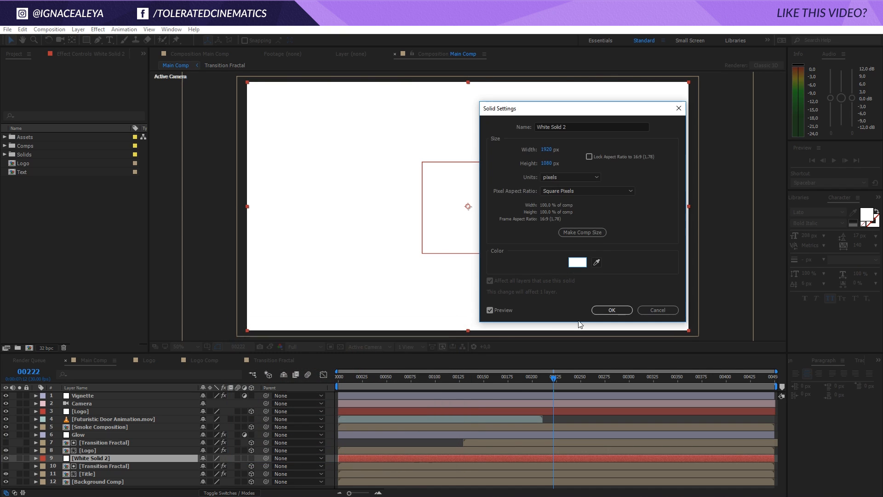
{"action": "left_click", "coordinate": [604, 311]}
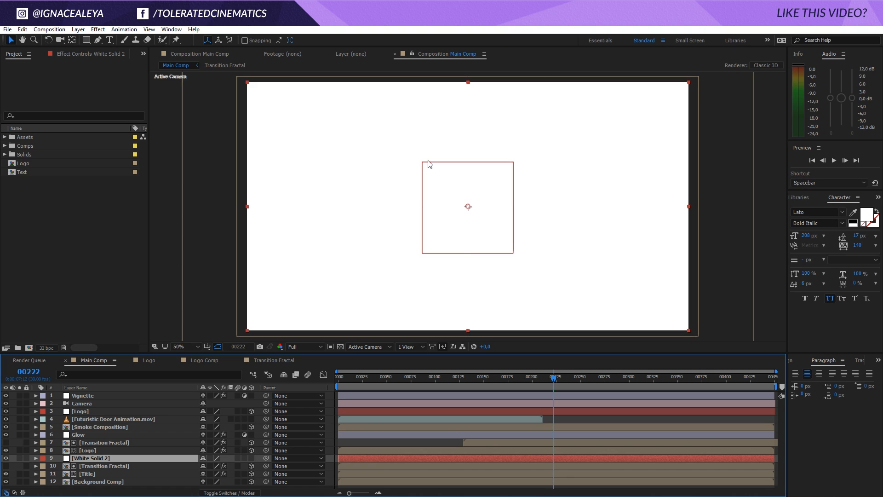
{"action": "key", "text": "Delete"}
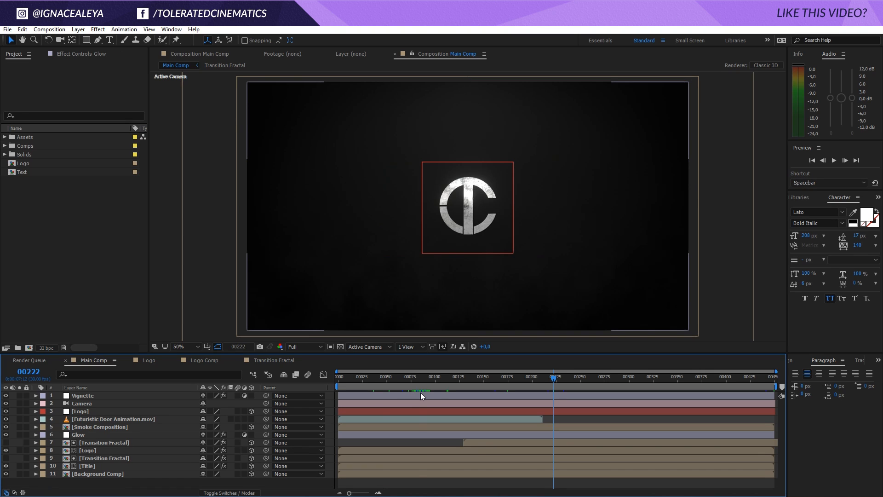
- Move the Main Comp playhead back to frame 75
{"action": "left_click", "coordinate": [418, 377]}
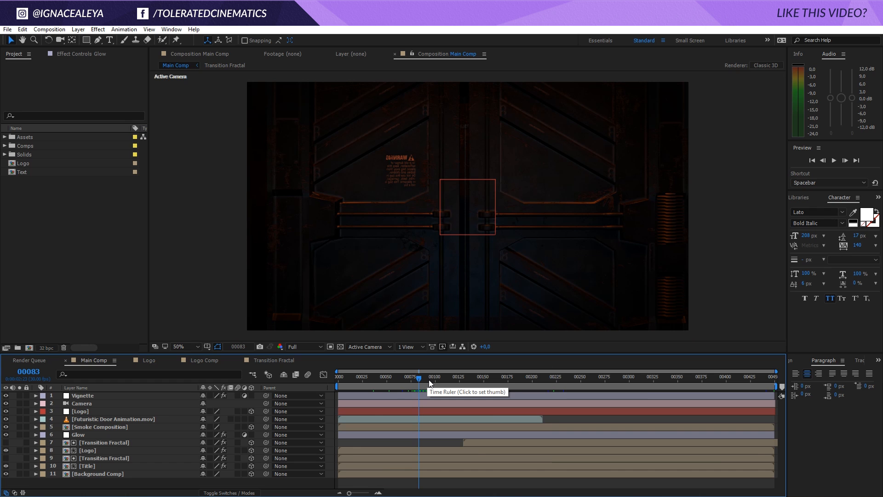
{"action": "left_click_drag", "start_coordinate": [429, 379], "coordinate": [410, 382]}
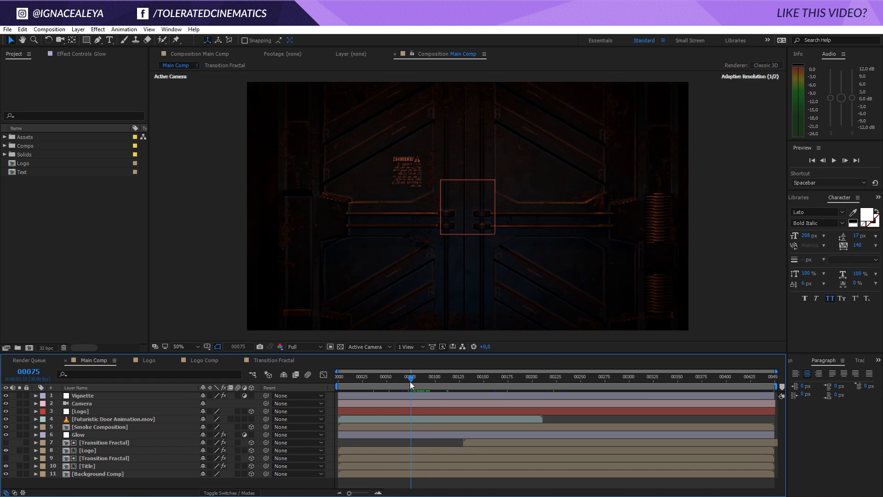
- Set the Main Comp work area from frame 75 to about frame 194 and preview it
{"action": "key", "text": "b"}
{"action": "key", "text": "space"}
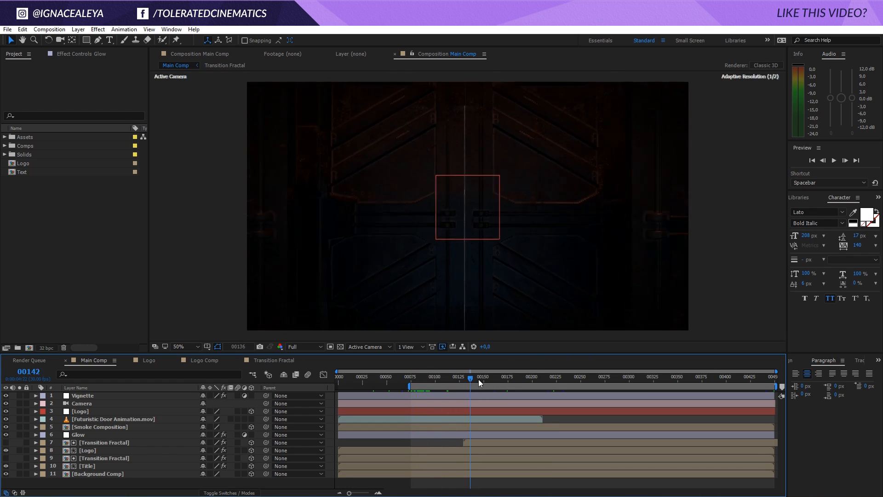
{"action": "key", "text": "space"}
{"action": "key", "text": "n"}
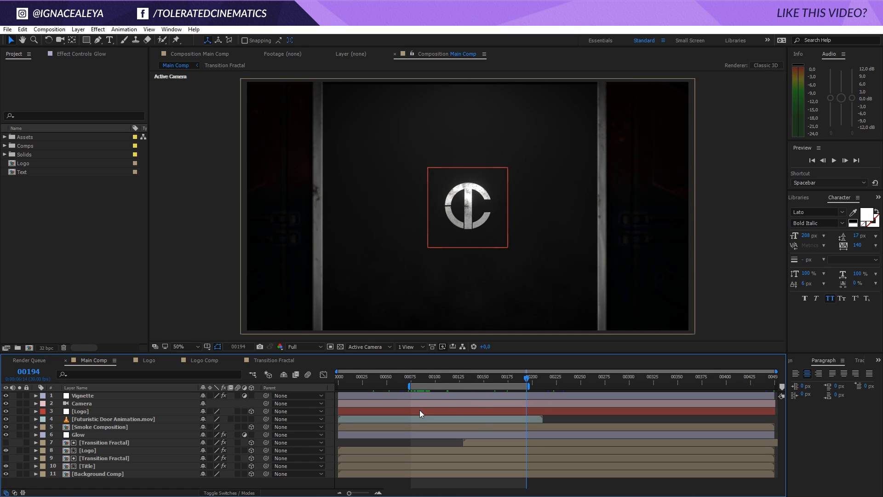
{"action": "key", "text": "space"}
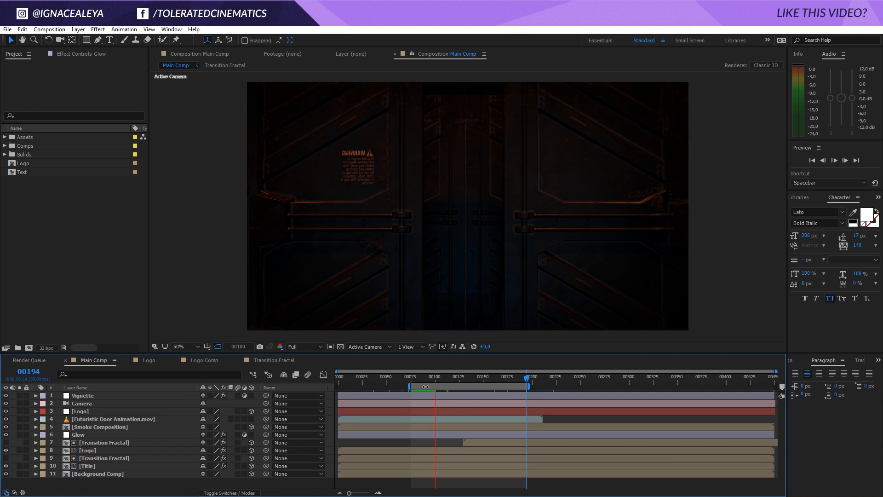
{"action": "key", "text": "space"}
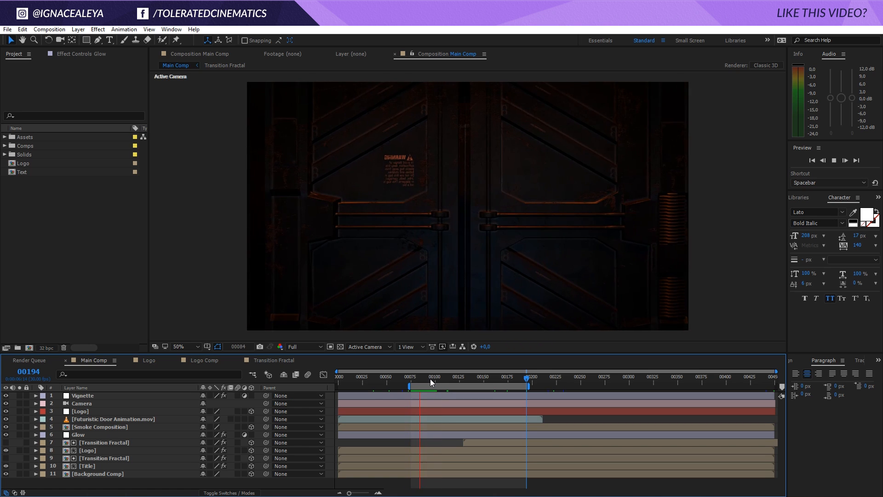
- Split the Futuristic Door Animation.mov layer at frame 95
{"action": "left_click", "coordinate": [429, 379]}
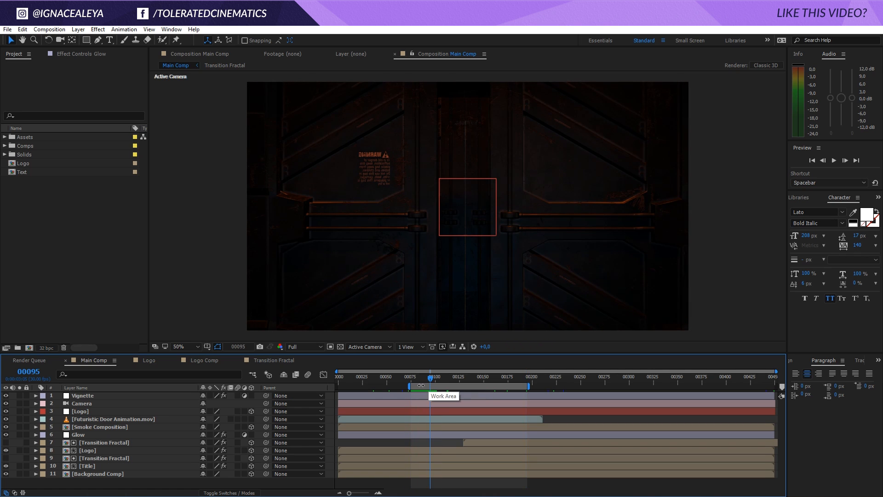
{"action": "left_click", "coordinate": [118, 422]}
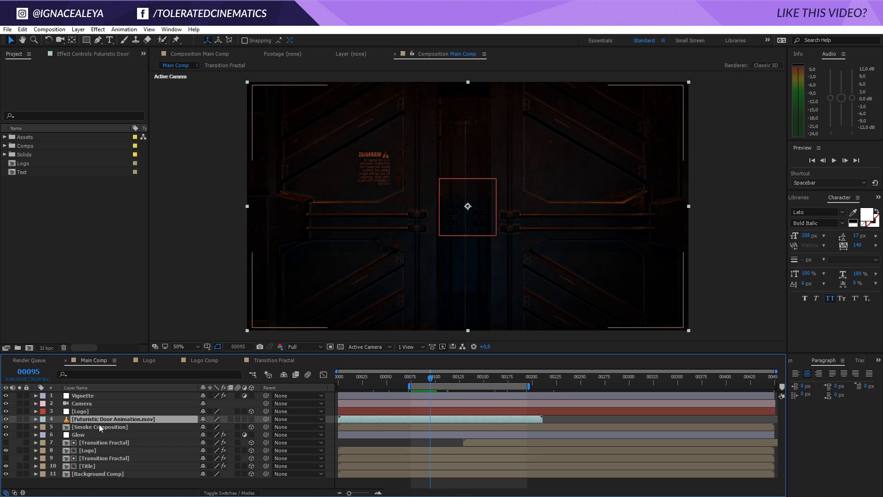
{"action": "key", "text": "ctrl+shift+d"}
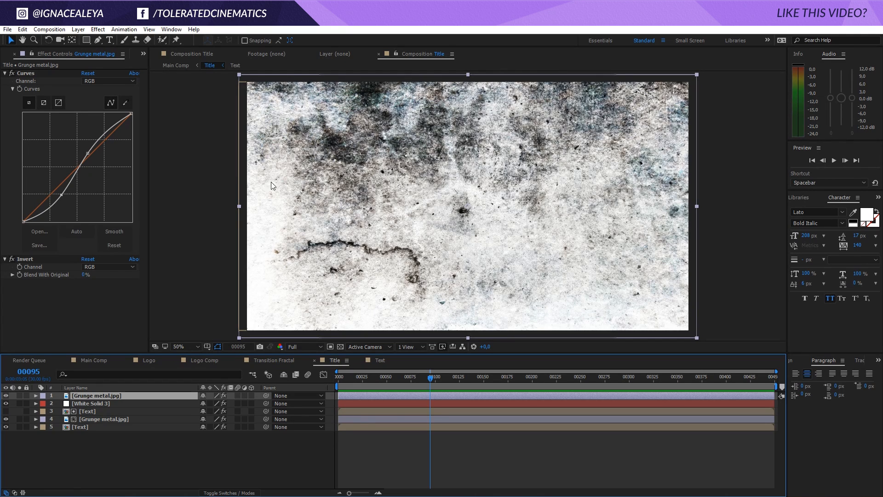
- Show the blending mode column in the Title composition, try Multiply on the top Grunge metal.jpg layer, and set its mode to Darken
{"action": "left_click", "coordinate": [225, 492]}
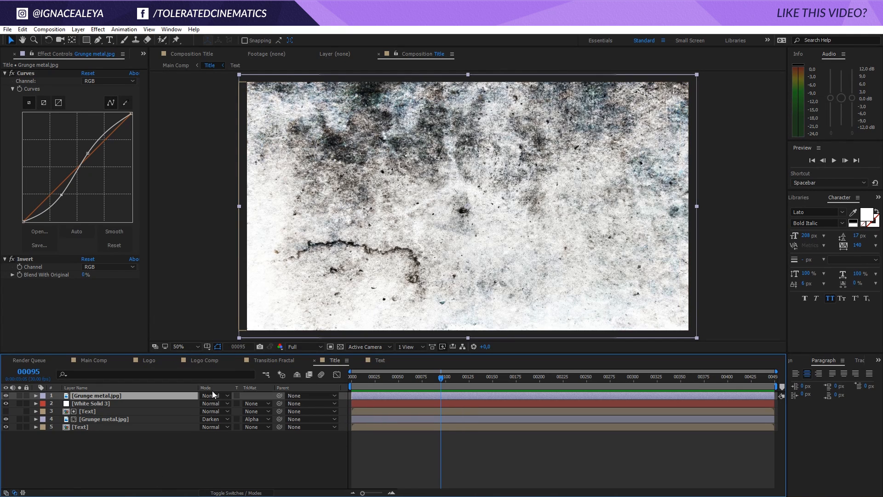
{"action": "left_click", "coordinate": [214, 396]}
{"action": "left_click", "coordinate": [243, 129]}
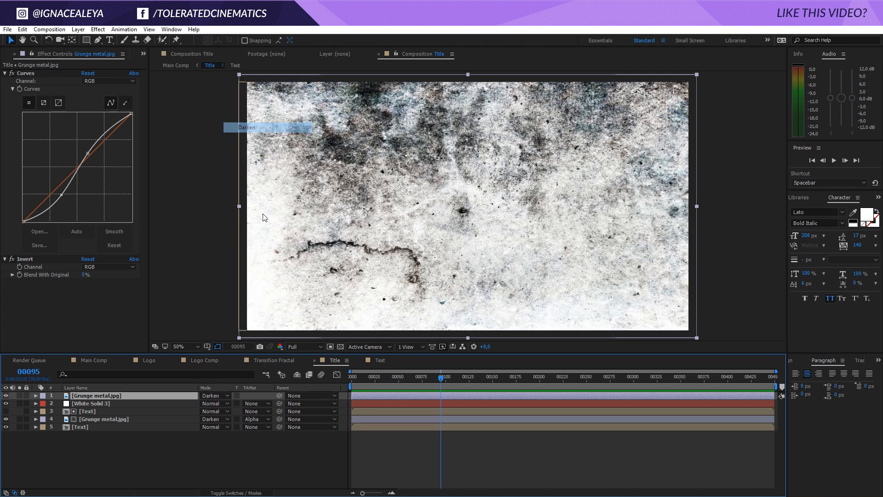
{"action": "left_click", "coordinate": [225, 396]}
{"action": "left_click", "coordinate": [244, 136]}
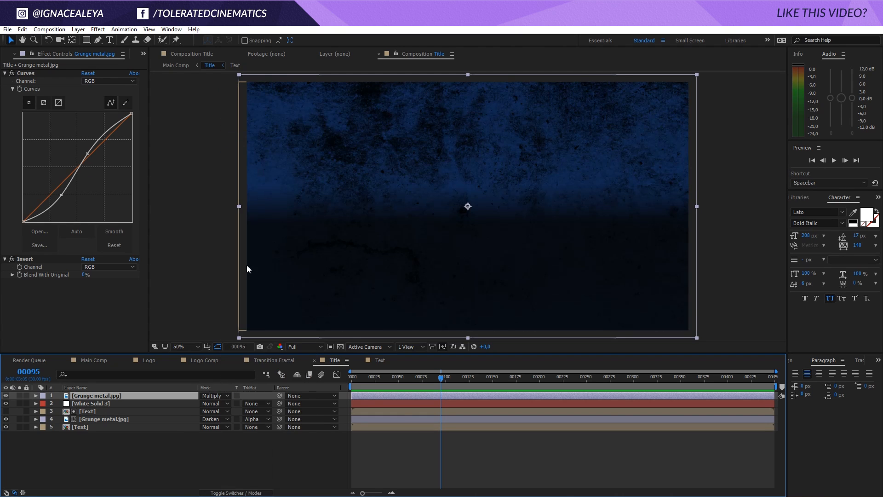
{"action": "left_click", "coordinate": [216, 396]}
{"action": "left_click", "coordinate": [244, 128]}
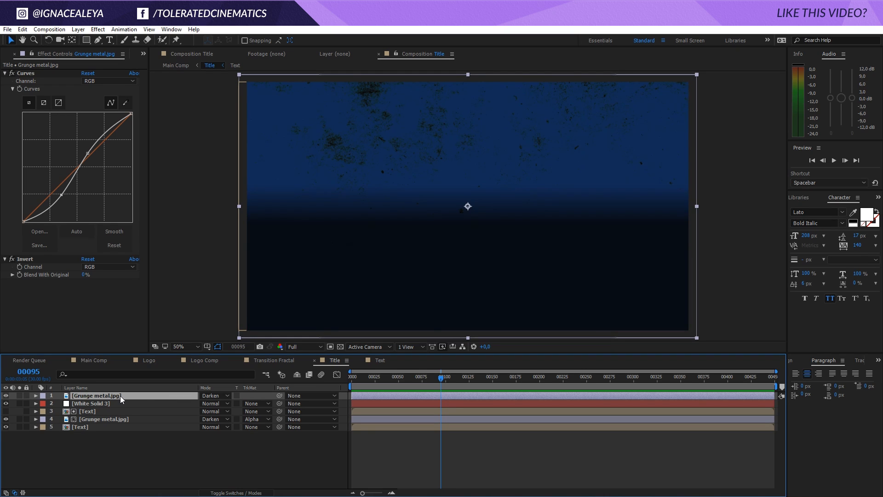
- Cycle the top Grunge metal.jpg layer's blending mode forward from Darken through the list to Lighter Color
{"action": "key", "text": "shift+equal"}
{"action": "key", "text": "shift+equal"}
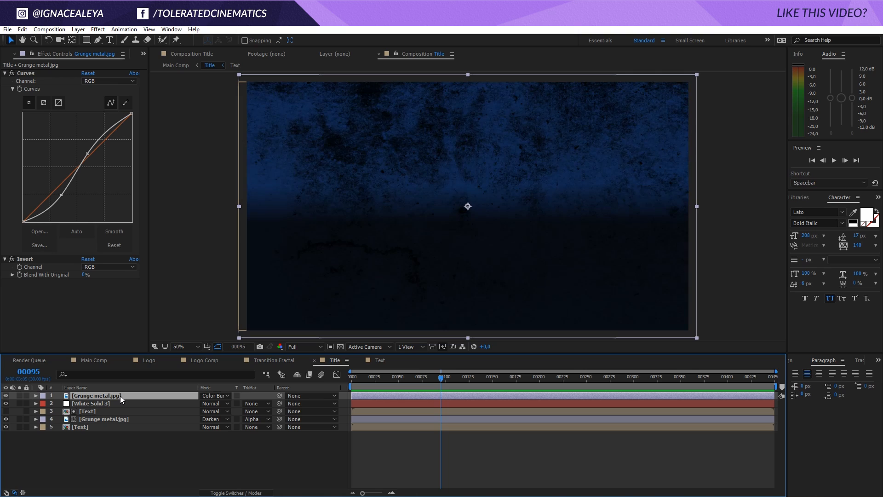
{"action": "key", "text": "shift+equal"}
{"action": "key", "text": "shift+equal"}
{"action": "key", "text": "shift+equal"}
{"action": "key", "text": "shift+equal"}
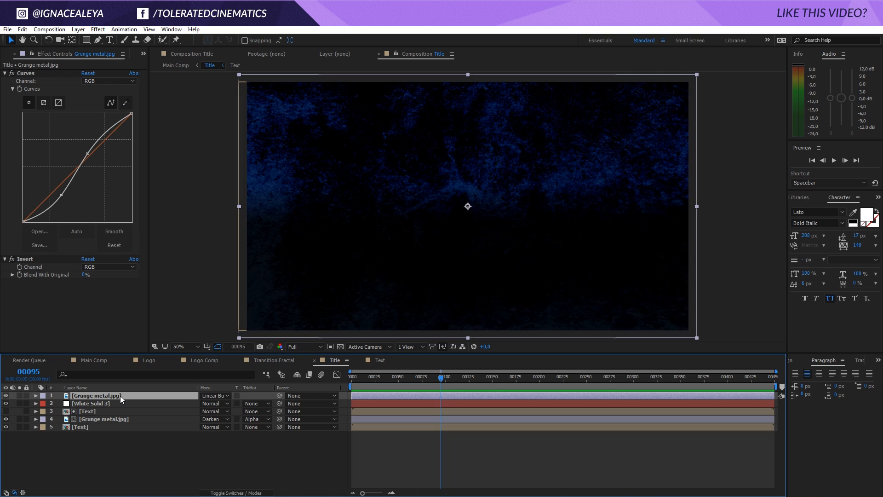
{"action": "key", "text": "shift+equal"}
{"action": "key", "text": "shift+equal"}
{"action": "key", "text": "shift+equal"}
{"action": "key", "text": "shift+equal"}
{"action": "key", "text": "shift+equal"}
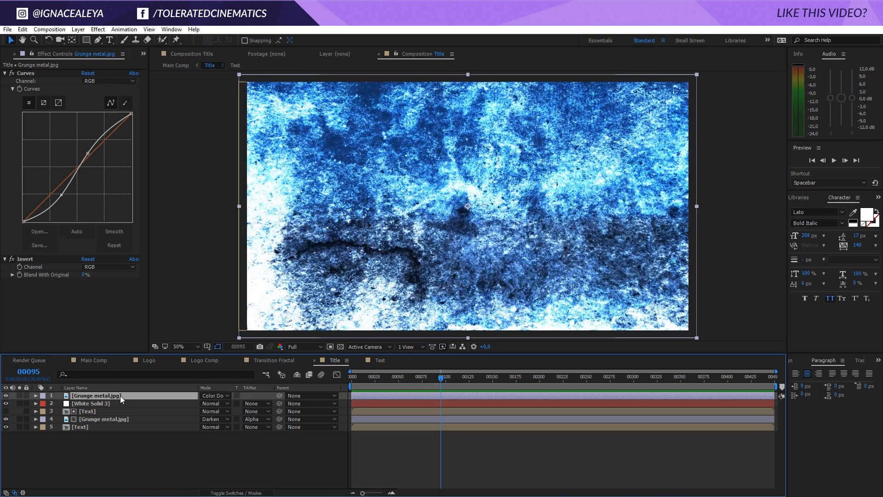
{"action": "key", "text": "shift+equal"}
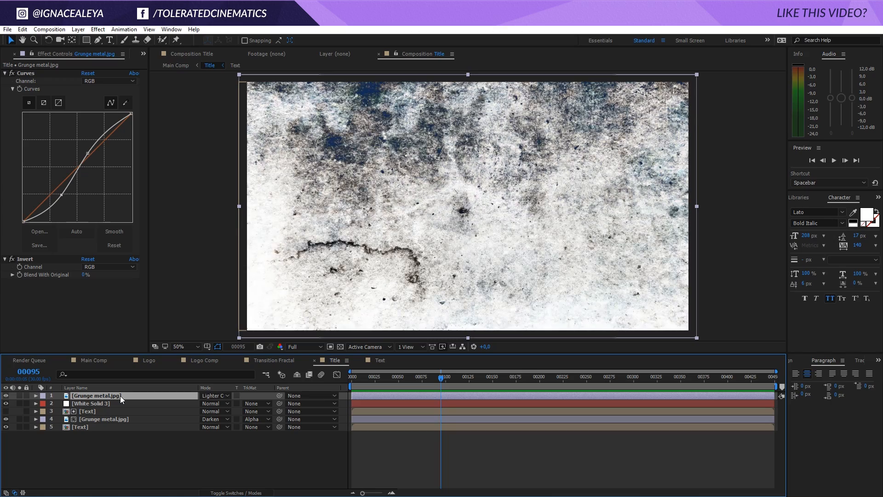
- Step the top Grunge metal.jpg layer's blending mode back to Classic Color Dodge and lower the layer's opacity
{"action": "key", "text": "shift+minus"}
{"action": "key", "text": "shift+minus"}
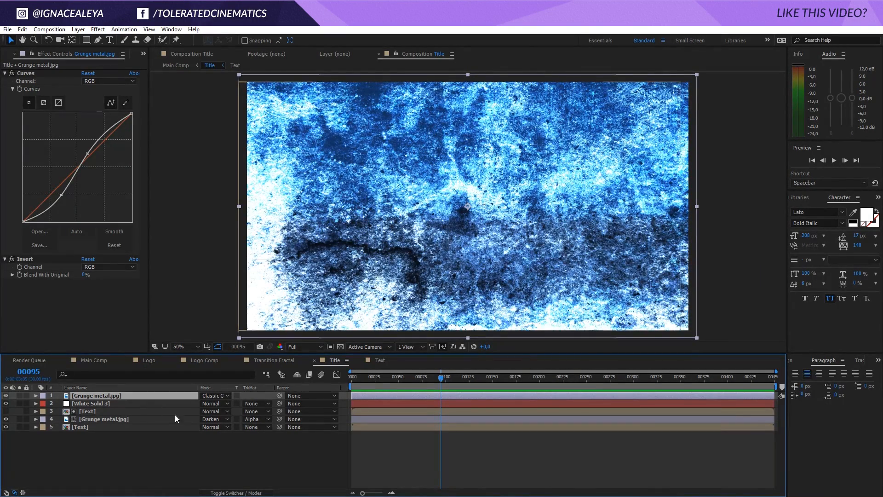
{"action": "key", "text": "t"}
{"action": "left_click_drag", "start_coordinate": [206, 405], "coordinate": [184, 407]}
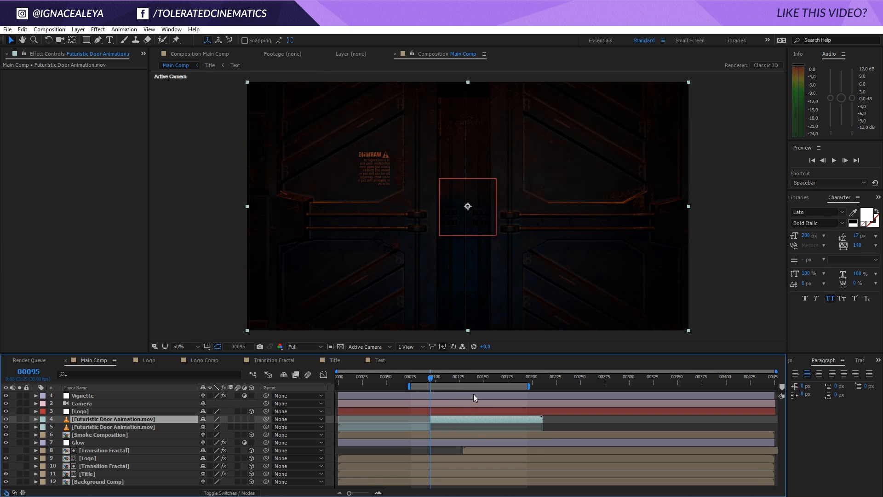
- From frame 147 in Main Comp, jump the playhead repeatedly between the in and out points of the upper Futuristic Door Animation.mov layer
{"action": "left_click", "coordinate": [481, 376]}
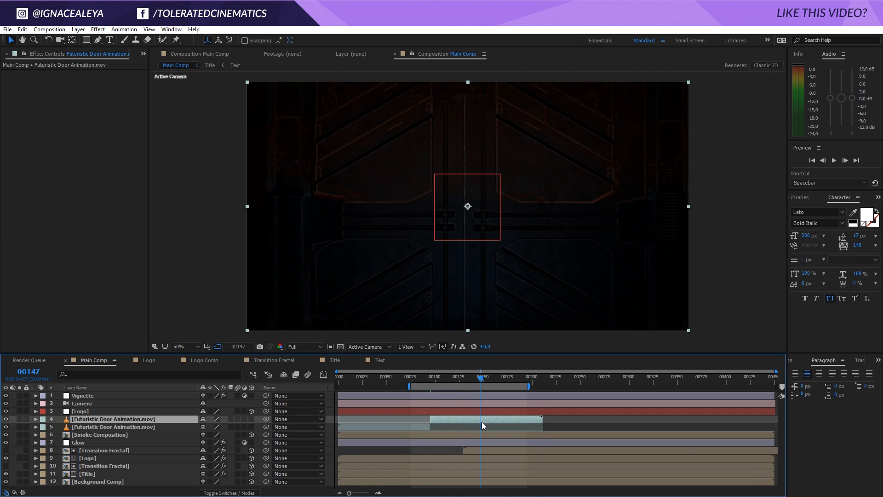
{"action": "key", "text": "i"}
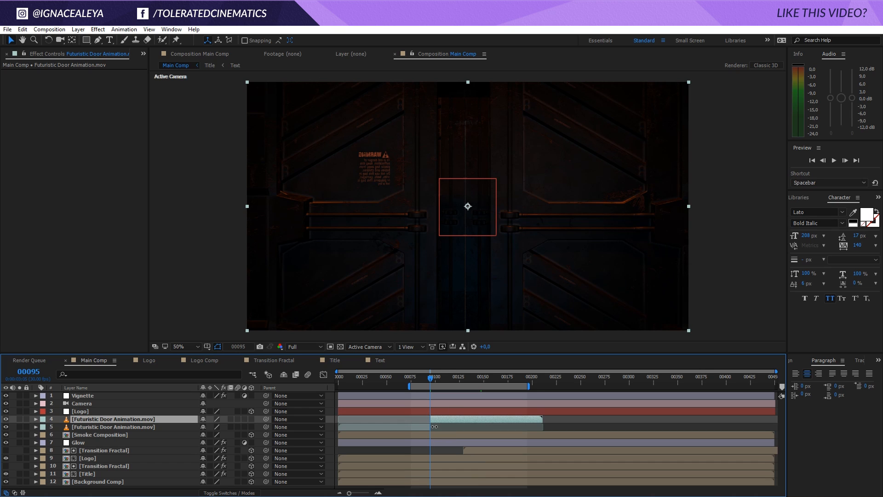
{"action": "key", "text": "o"}
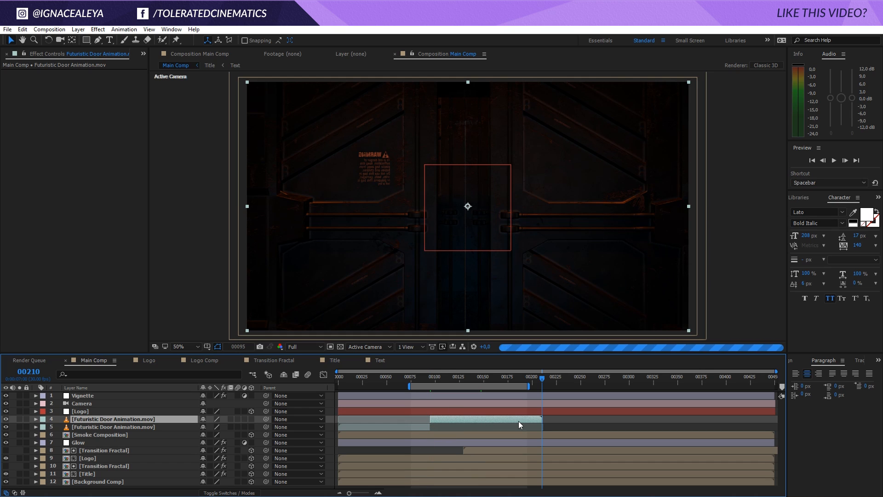
{"action": "key", "text": "i"}
{"action": "key", "text": "o"}
{"action": "key", "text": "i"}
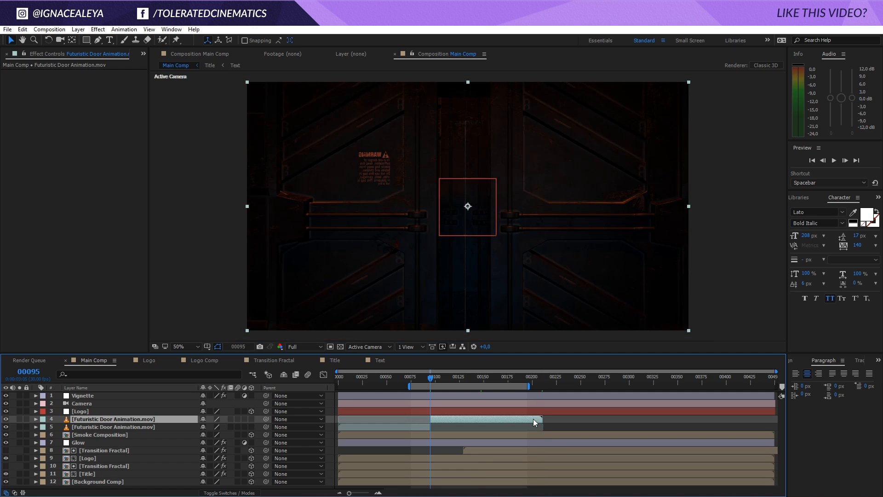
{"action": "key", "text": "o"}
{"action": "key", "text": "i"}
{"action": "key", "text": "o"}
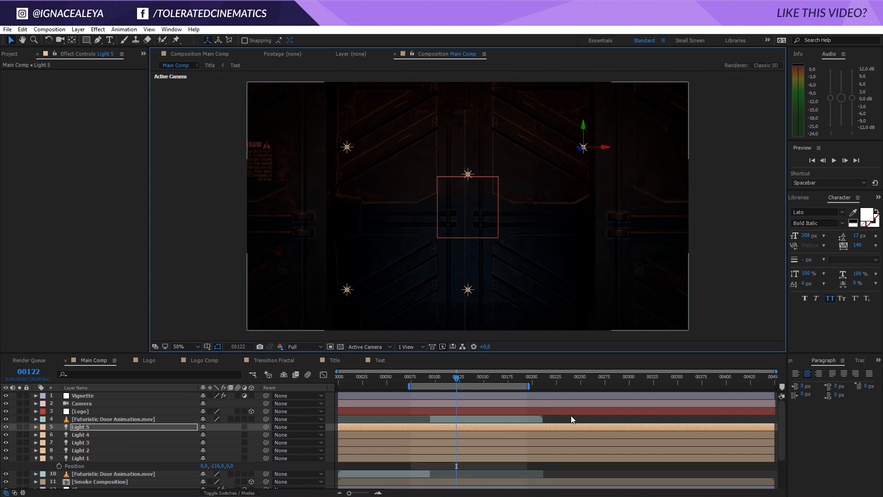
- Move the Main Comp playhead to frame 109 and deselect all layers
{"action": "left_click", "coordinate": [571, 415]}
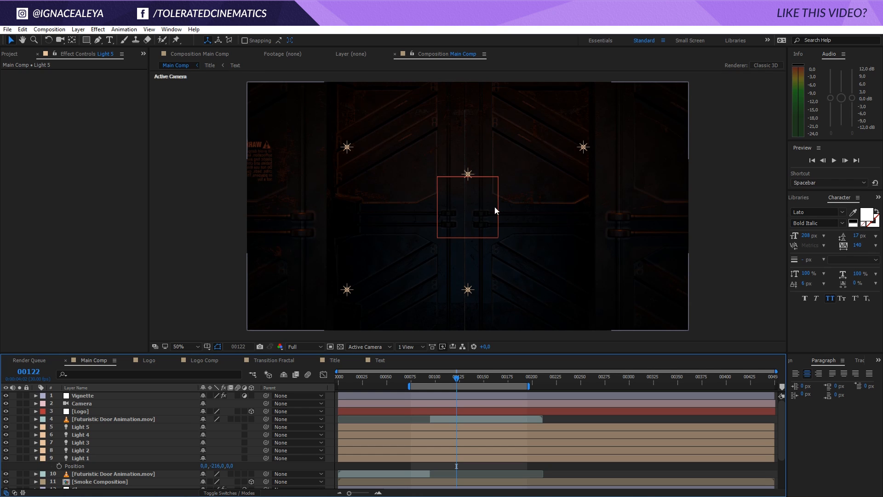
{"action": "left_click", "coordinate": [444, 377]}
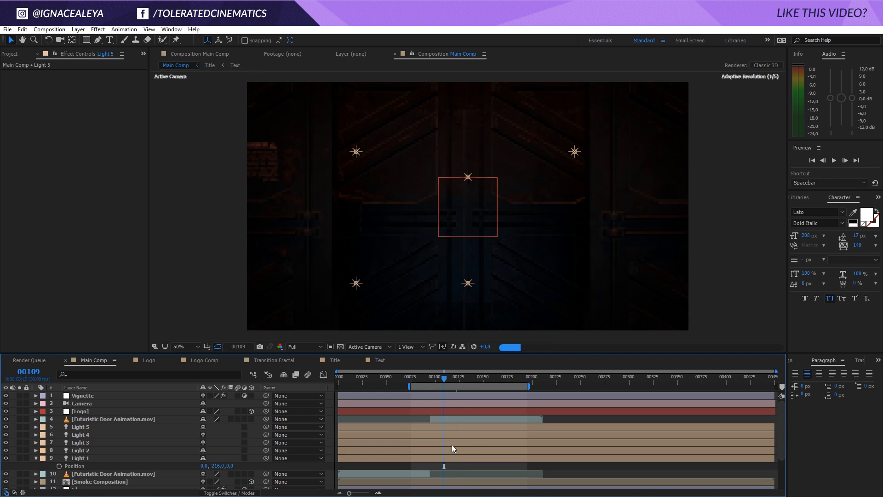
{"action": "left_click", "coordinate": [452, 445]}
{"action": "left_click", "coordinate": [508, 419]}
{"action": "left_click", "coordinate": [556, 414]}
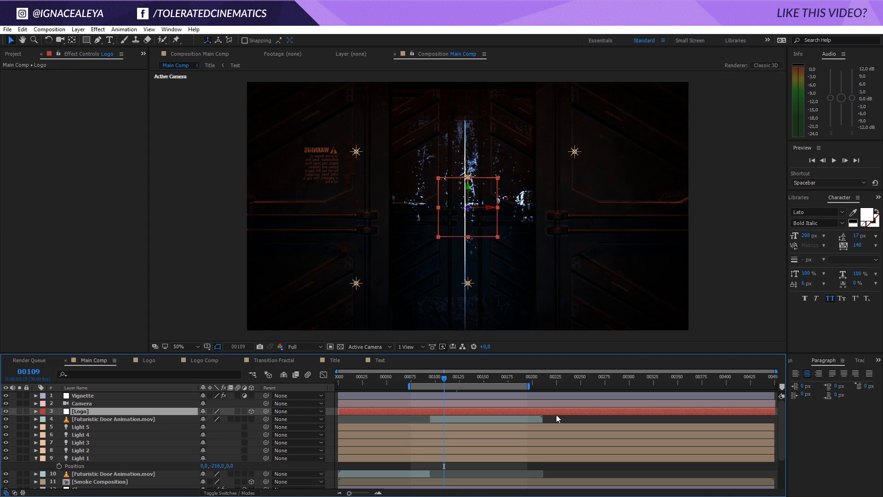
{"action": "left_click", "coordinate": [557, 419]}
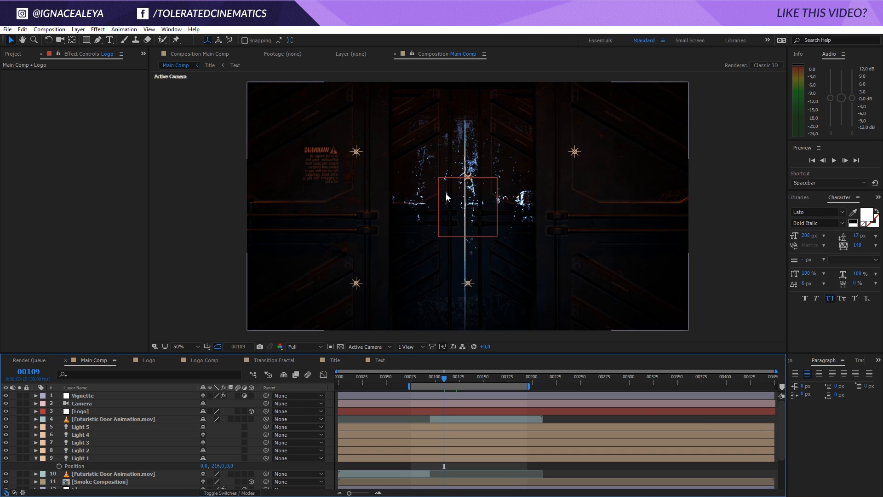
- Toggle the layer controls in the composition viewer off and on several times, leaving them hidden
{"action": "key", "text": "ctrl+shift+h"}
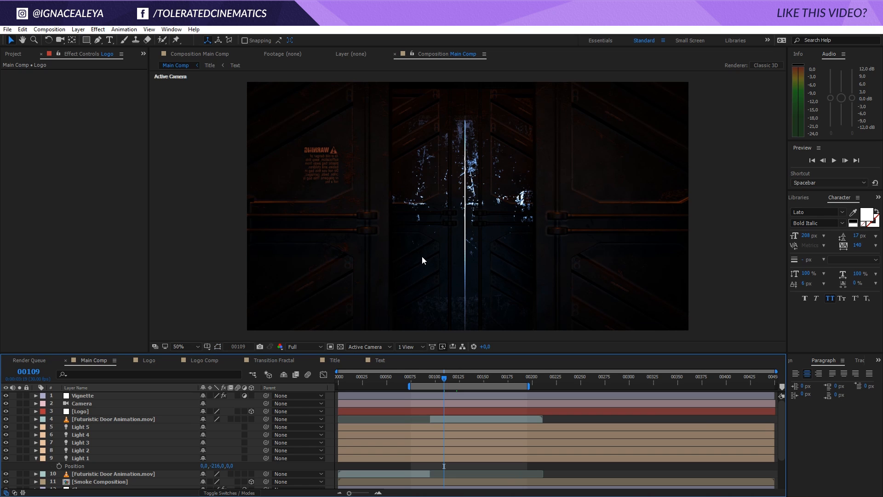
{"action": "key", "text": "ctrl+shift+h"}
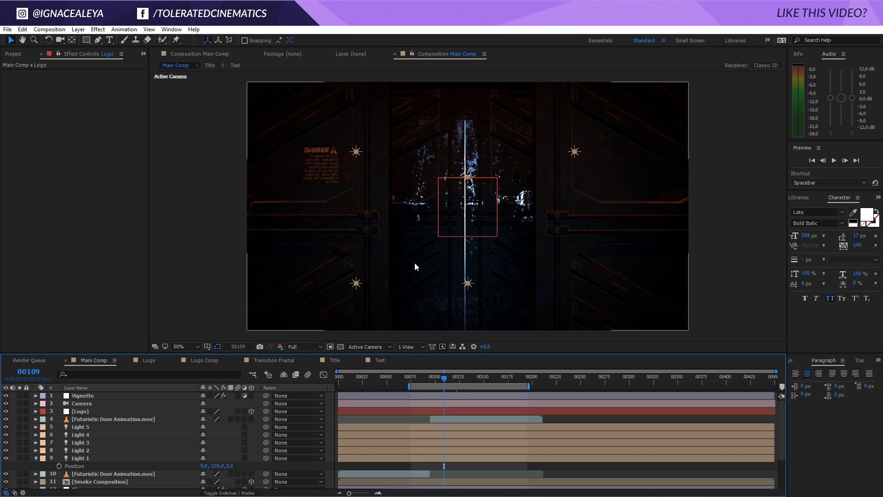
{"action": "key", "text": "ctrl+shift+h"}
{"action": "key", "text": "ctrl+shift+h"}
{"action": "key", "text": "ctrl+shift+h"}
{"action": "key", "text": "ctrl+shift+h"}
{"action": "key", "text": "ctrl+shift+h"}
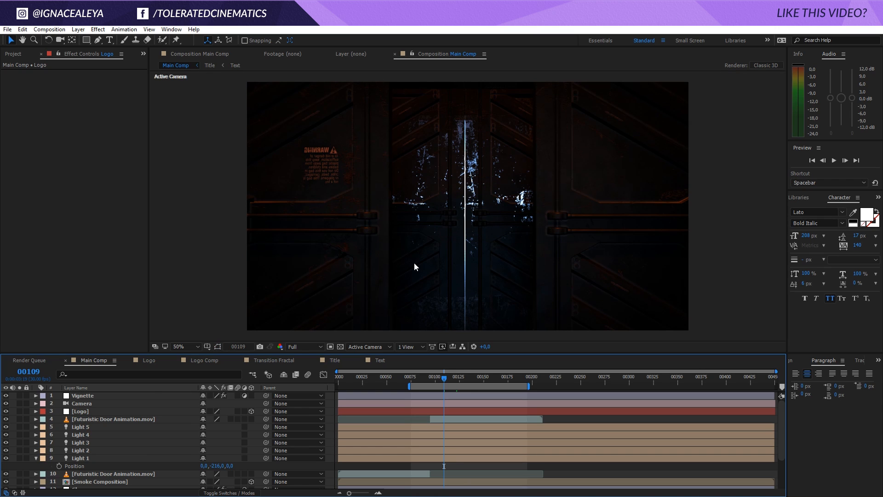
- Reveal the expressions on the Glow adjustment layer's effects and examine them from Glow 2 through Glow 4
{"action": "scroll", "coordinate": [101, 459], "scroll_direction": "down", "scroll_amount": 2}
{"action": "left_click", "coordinate": [90, 464]}
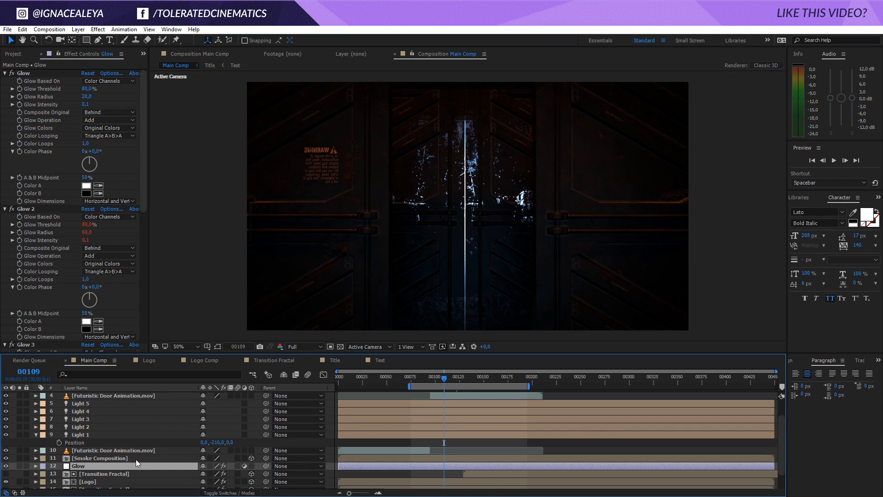
{"action": "scroll", "coordinate": [133, 460], "scroll_direction": "down", "scroll_amount": 1}
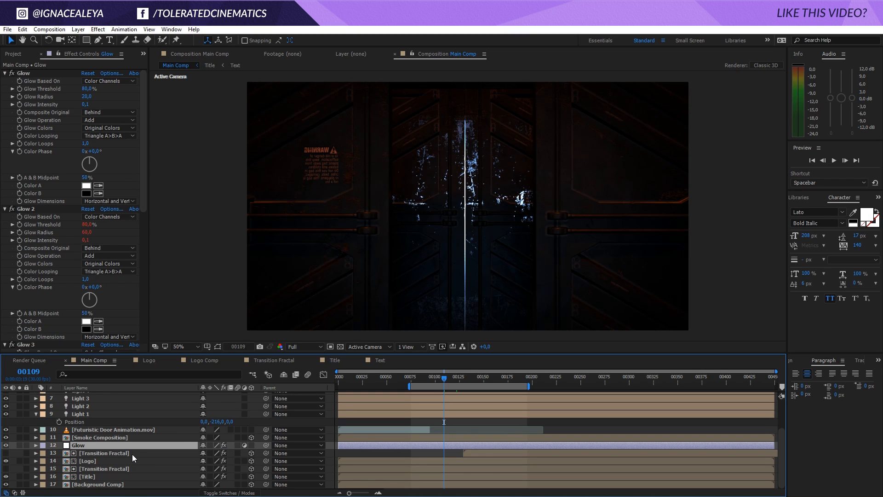
{"action": "key", "text": "e"}
{"action": "key", "text": "e"}
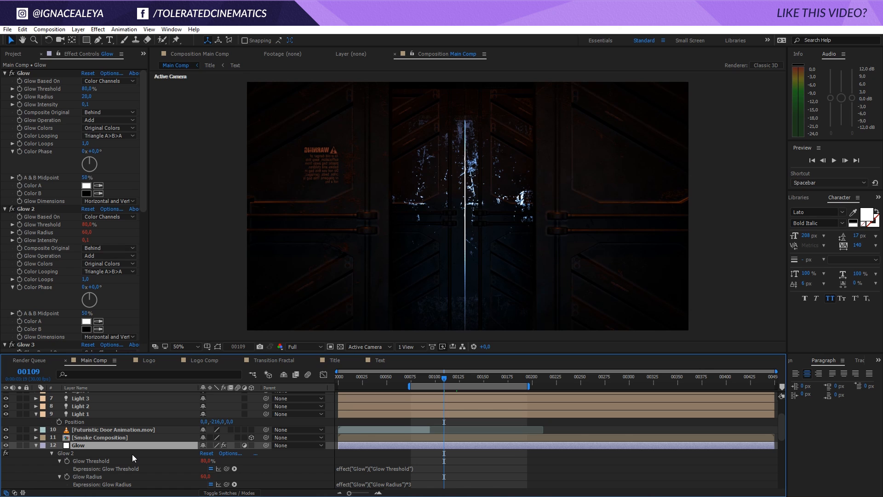
{"action": "scroll", "coordinate": [131, 454], "scroll_direction": "down", "scroll_amount": 5}
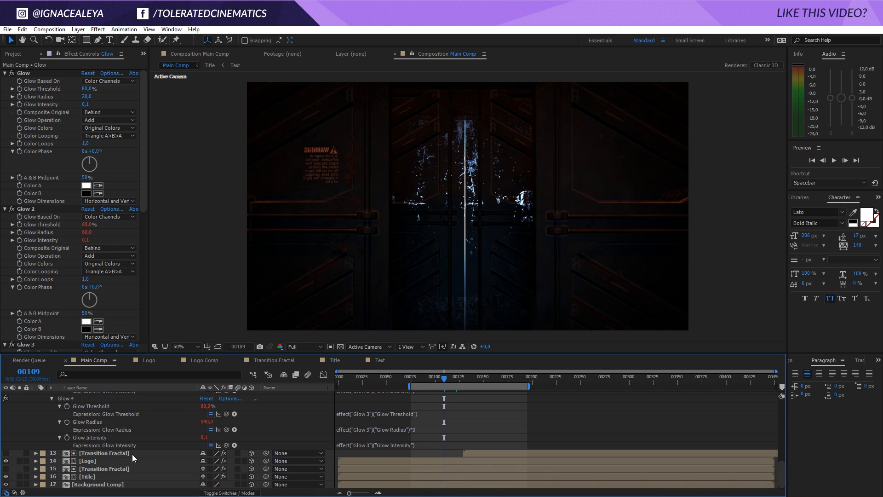
{"action": "scroll", "coordinate": [132, 454], "scroll_direction": "up", "scroll_amount": 5}
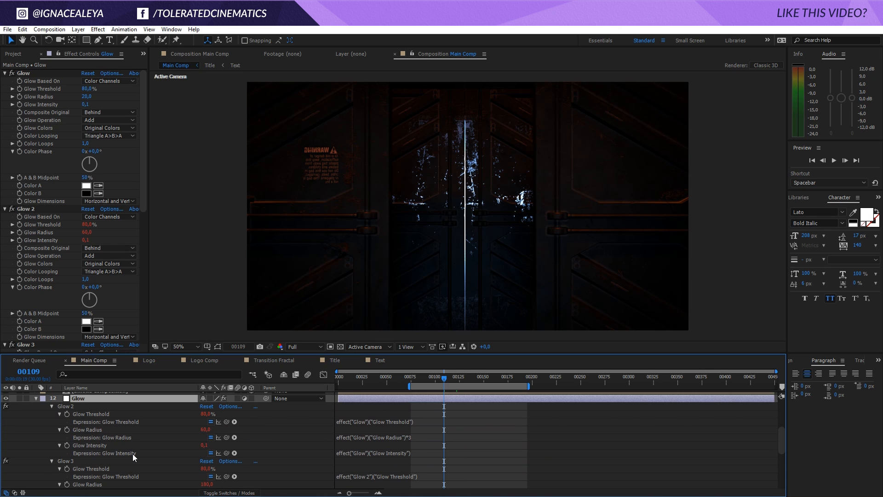
{"action": "scroll", "coordinate": [133, 453], "scroll_direction": "up", "scroll_amount": 3}
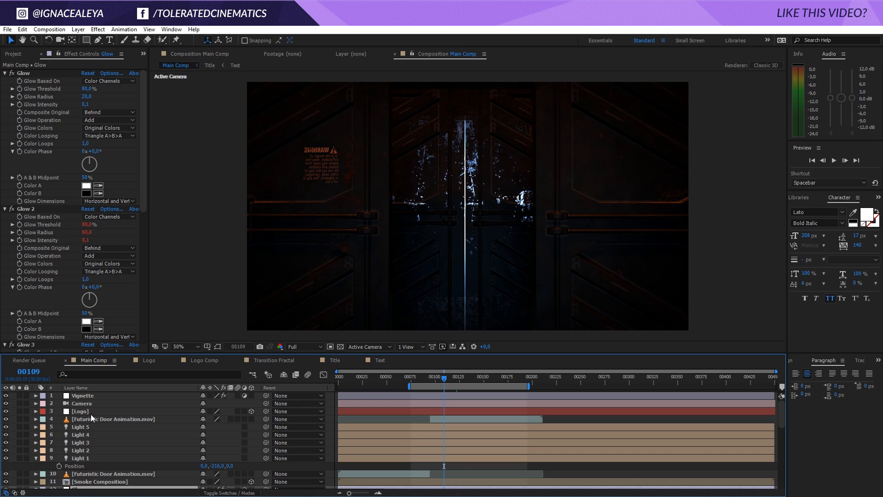
- Reveal the Vignette layer's mask path, check the blending modes available for Mask 1, and reveal all of its mask properties
{"action": "left_click", "coordinate": [93, 396]}
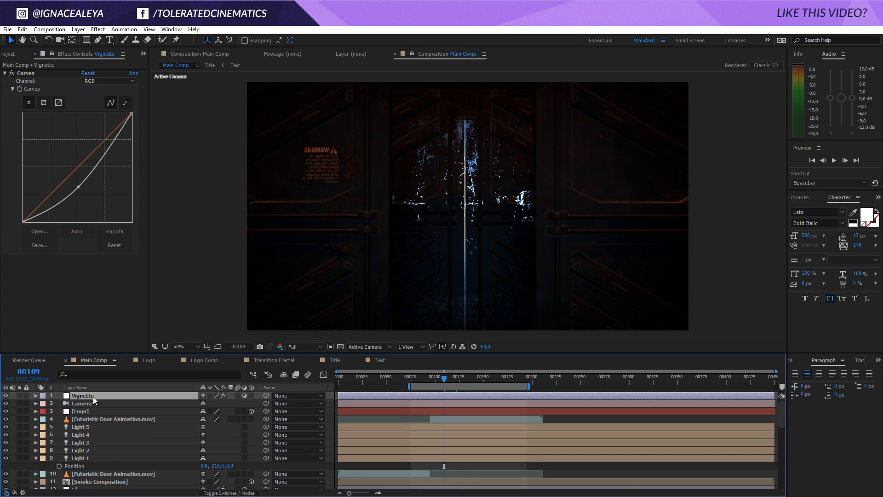
{"action": "key", "text": "m"}
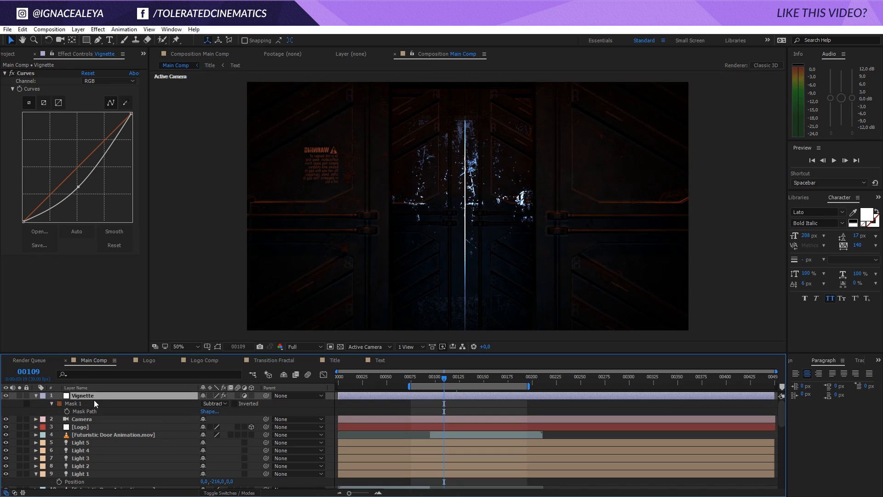
{"action": "left_click", "coordinate": [211, 404]}
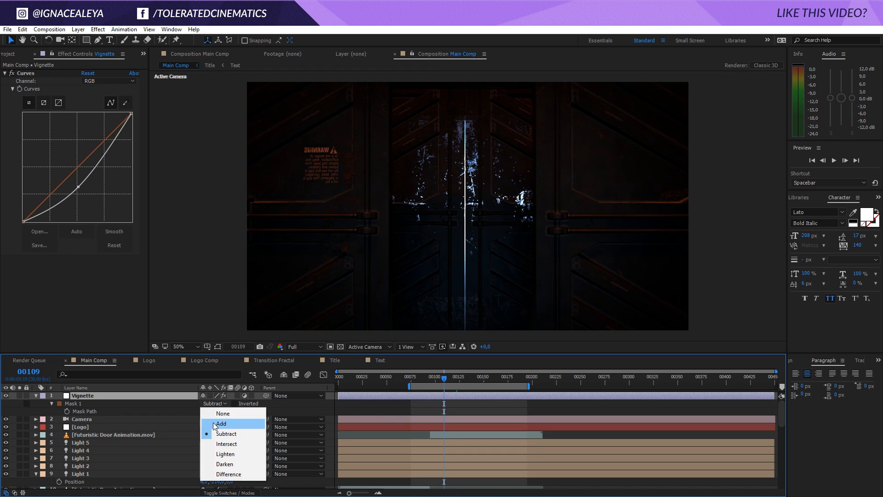
{"action": "left_click", "coordinate": [177, 404]}
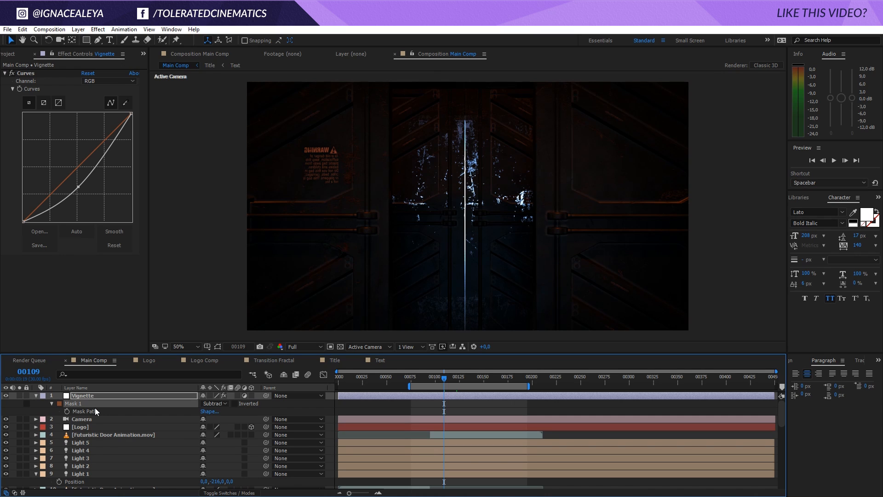
{"action": "key", "text": "m"}
{"action": "key", "text": "m"}
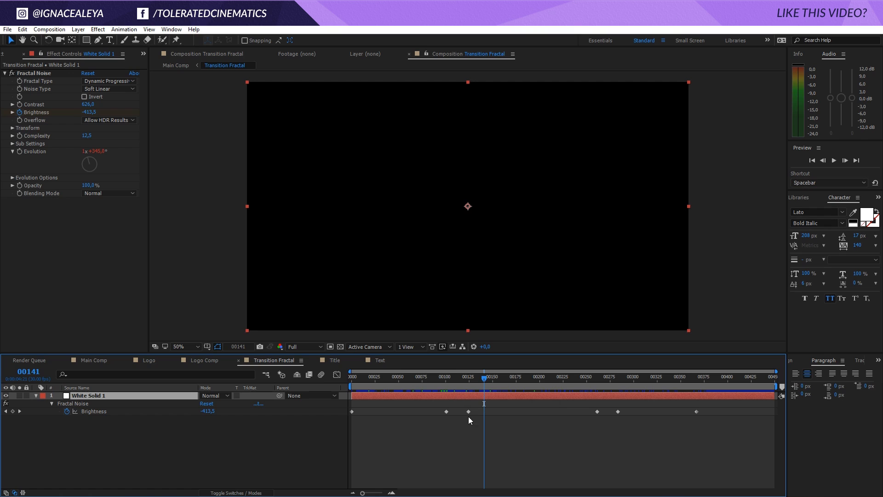
- Jump the Transition Fractal playhead backward and forward between the Brightness keyframes of White Solid 1, finishing at frame 283
{"action": "left_click", "coordinate": [5, 411]}
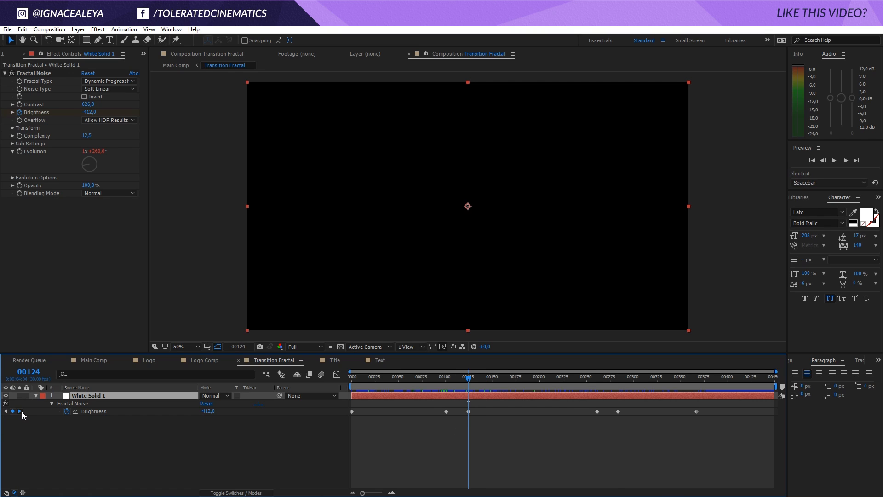
{"action": "left_click", "coordinate": [20, 411]}
{"action": "left_click", "coordinate": [20, 411]}
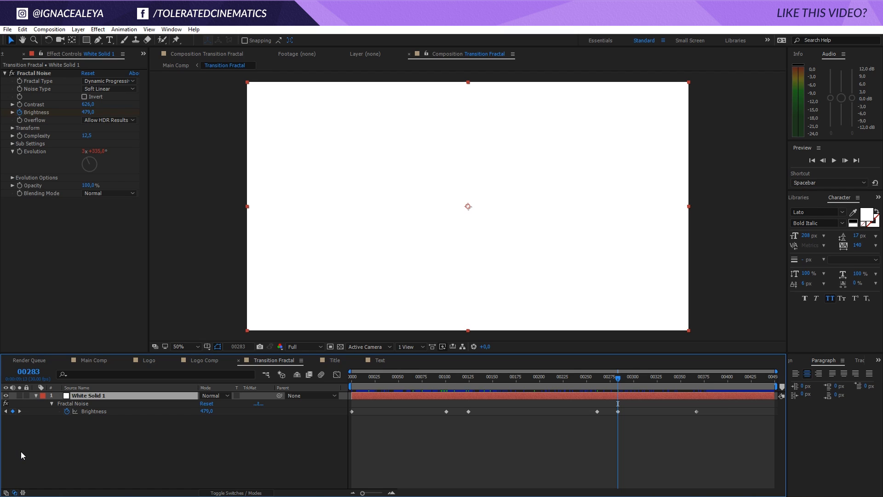
{"action": "key", "text": "j"}
{"action": "key", "text": "j"}
{"action": "key", "text": "j"}
{"action": "key", "text": "k"}
{"action": "key", "text": "k"}
{"action": "key", "text": "k"}
- Apply Easy Ease to White Solid 1's Brightness keyframe at frame 283
{"action": "left_click_drag", "start_coordinate": [626, 416], "coordinate": [609, 421]}
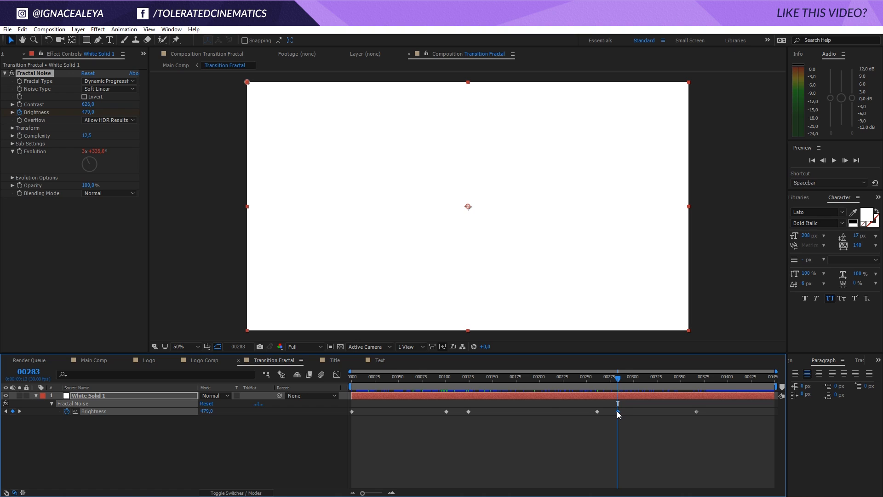
{"action": "right_click", "coordinate": [617, 411]}
{"action": "mouse_move", "coordinate": [635, 406]}
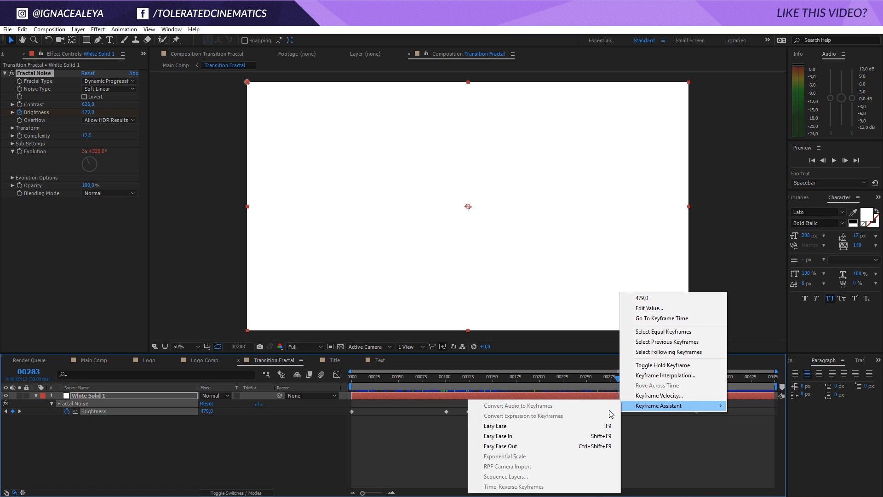
{"action": "left_click", "coordinate": [510, 430]}
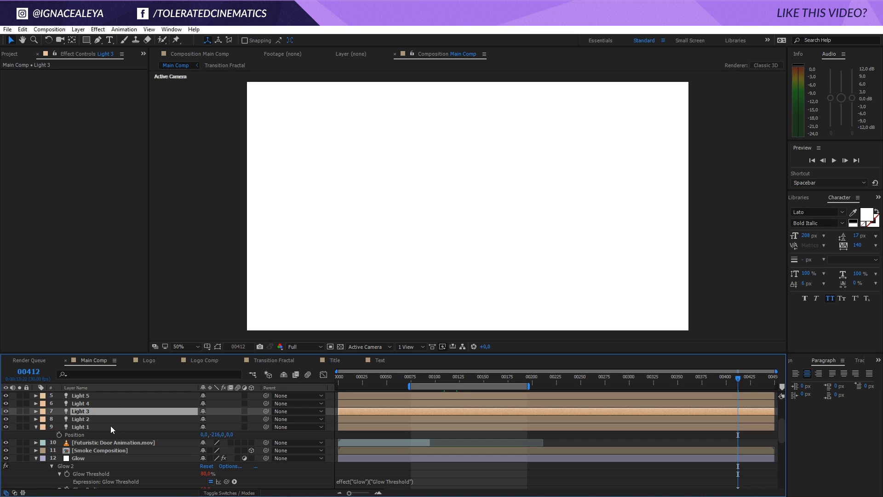
- In Main Comp, raise the Light 2 layer above the upper Futuristic Door Animation.mov layer and lower it back down the stack to below Glow
{"action": "left_click", "coordinate": [109, 419]}
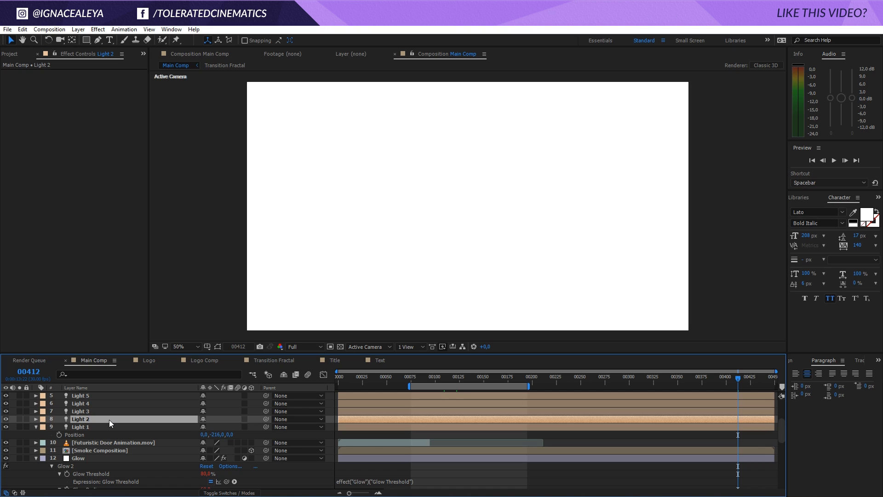
{"action": "key", "text": "ctrl+bracketright"}
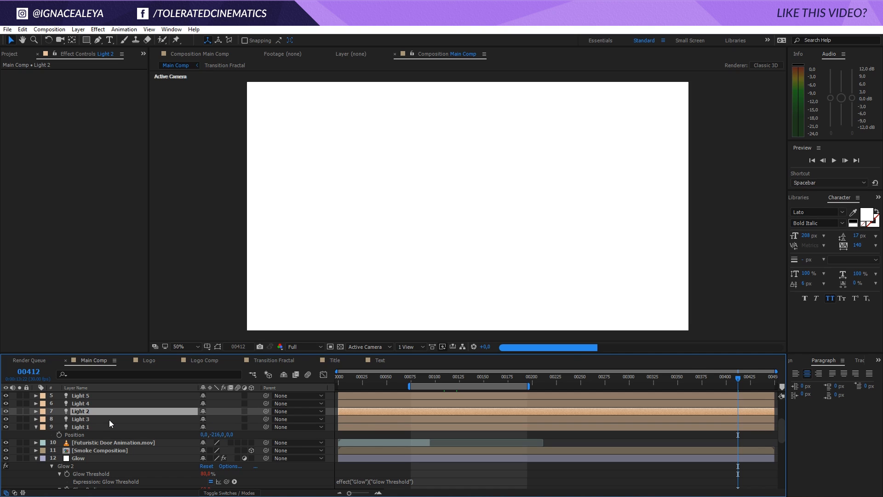
{"action": "key", "text": "ctrl+bracketright"}
{"action": "key", "text": "ctrl+bracketright"}
{"action": "key", "text": "ctrl+bracketright"}
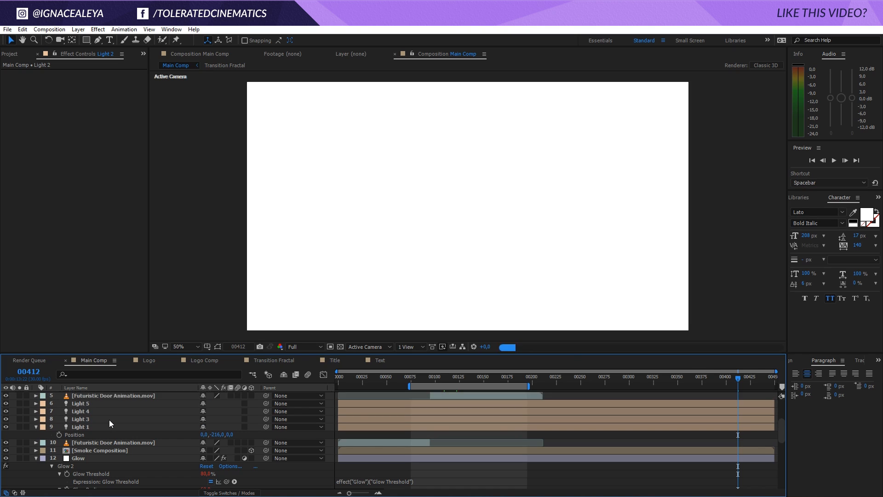
{"action": "key", "text": "ctrl+bracketleft"}
{"action": "key", "text": "ctrl+bracketleft"}
{"action": "key", "text": "ctrl+bracketleft"}
{"action": "key", "text": "ctrl+bracketleft"}
{"action": "key", "text": "ctrl+bracketleft"}
{"action": "key", "text": "ctrl+bracketleft"}
{"action": "key", "text": "ctrl+bracketleft"}
{"action": "key", "text": "ctrl+bracketleft"}
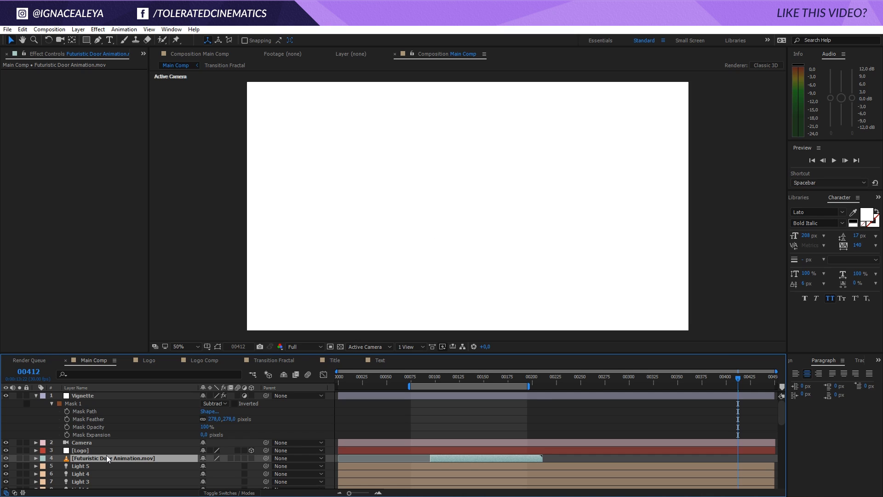
- Reveal the Opacity of the upper Futuristic Door Animation.mov layer and add a text layer reading TEST to the composition
{"action": "key", "text": "t"}
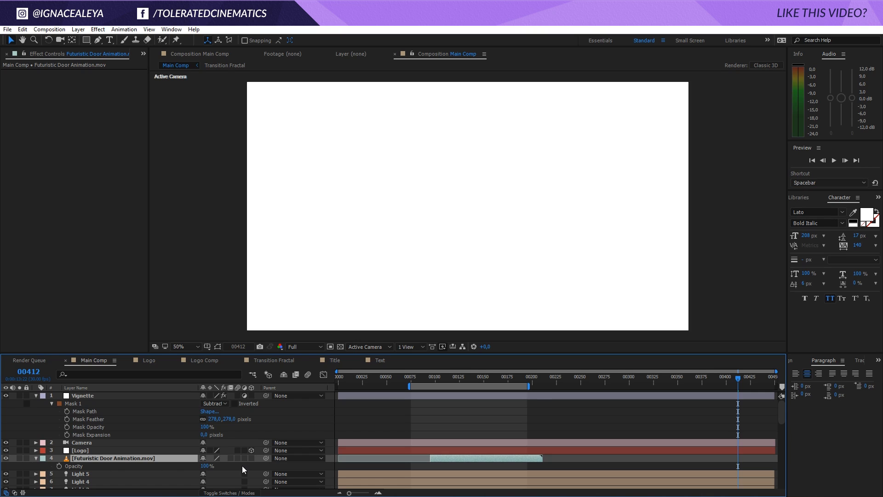
{"action": "key", "text": "ctrl+t"}
{"action": "left_click", "coordinate": [386, 203]}
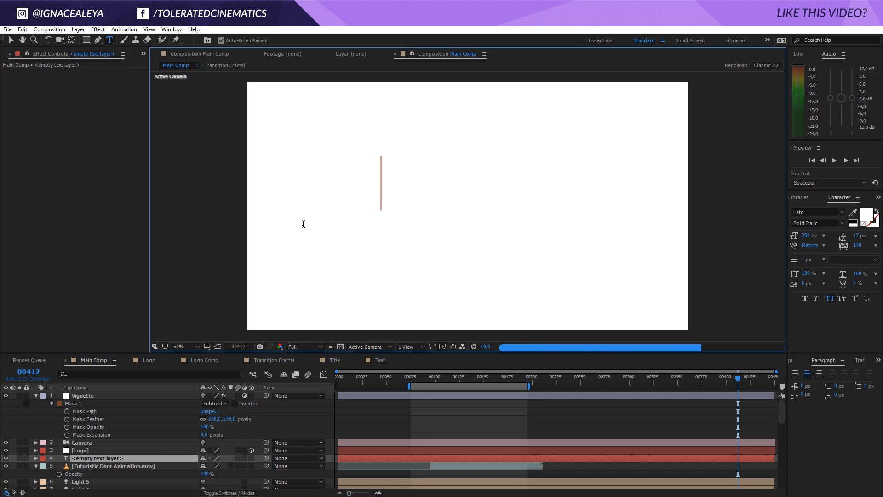
{"action": "type", "text": "TEST"}
- Change the fill color of the whole TEST text to black and deselect the layer
{"action": "key", "text": "ctrl+a"}
{"action": "left_click", "coordinate": [866, 214]}
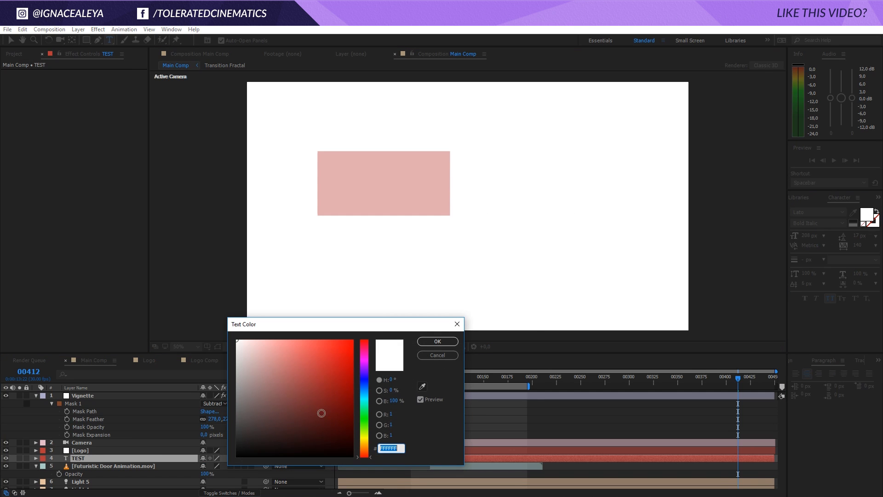
{"action": "left_click_drag", "start_coordinate": [294, 425], "coordinate": [236, 457]}
{"action": "key", "text": "Return"}
{"action": "left_click", "coordinate": [567, 408]}
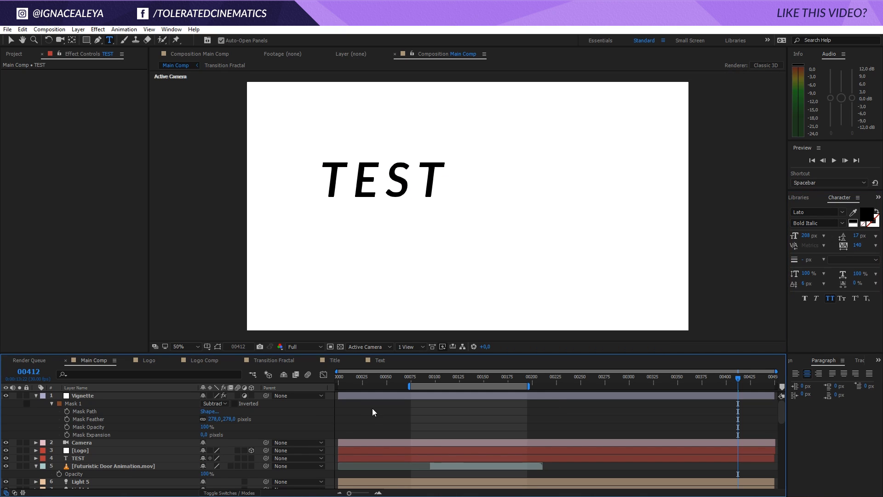
- Reveal the Camera Options of the Camera layer
{"action": "left_click", "coordinate": [92, 444]}
{"action": "scroll", "coordinate": [96, 444], "scroll_direction": "down", "scroll_amount": 1}
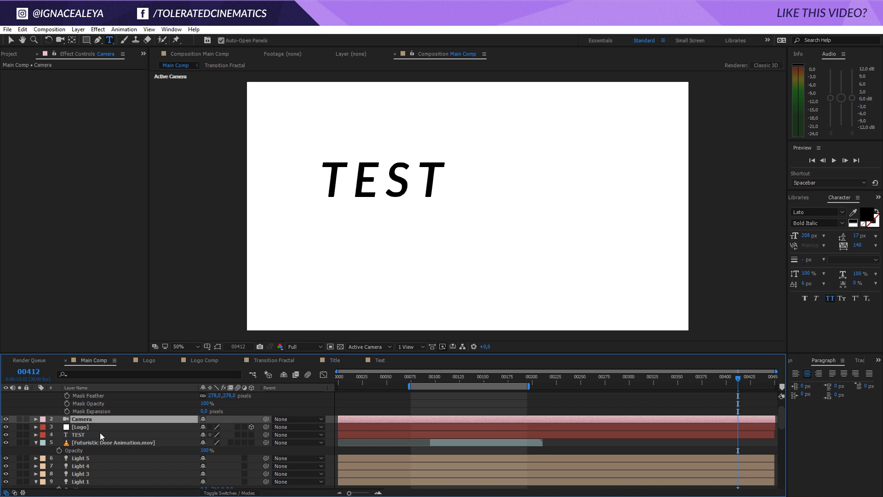
{"action": "key", "text": "a"}
{"action": "key", "text": "a"}
{"action": "scroll", "coordinate": [100, 436], "scroll_direction": "down", "scroll_amount": 6}
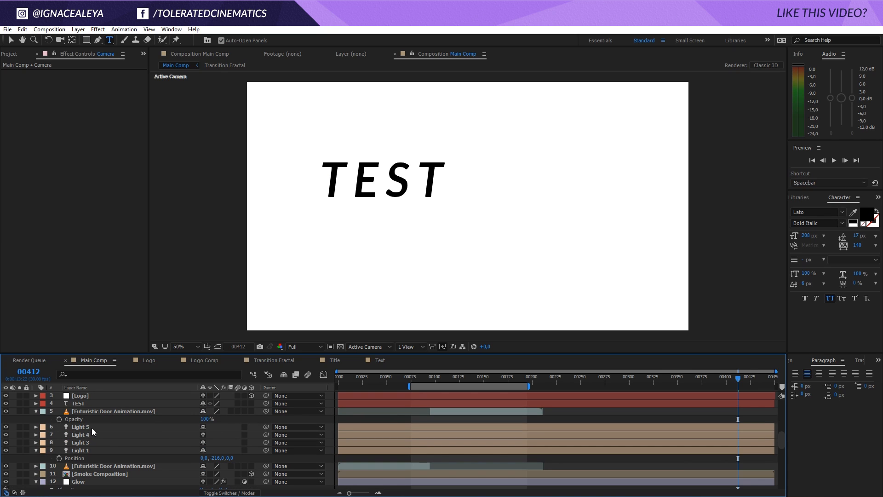
- Reveal the Light Options of the Light 5 layer
{"action": "left_click", "coordinate": [92, 428]}
{"action": "key", "text": "a"}
{"action": "key", "text": "a"}
{"action": "scroll", "coordinate": [92, 428], "scroll_direction": "down", "scroll_amount": 4}
{"action": "scroll", "coordinate": [92, 429], "scroll_direction": "up", "scroll_amount": 8}
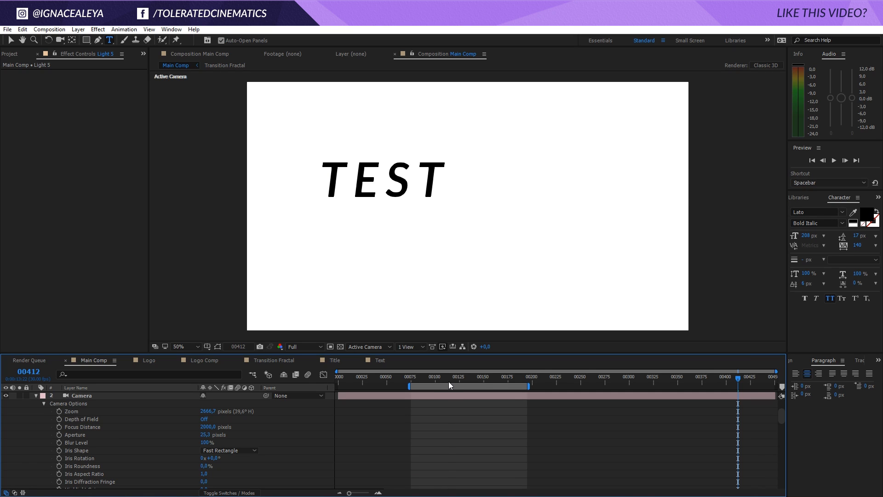
- Add a layer marker at frame 147 to the upper Futuristic Door Animation.mov layer and check the marker's options
{"action": "left_click_drag", "start_coordinate": [449, 381], "coordinate": [481, 384]}
{"action": "left_click", "coordinate": [470, 396]}
{"action": "scroll", "coordinate": [479, 424], "scroll_direction": "down", "scroll_amount": 12}
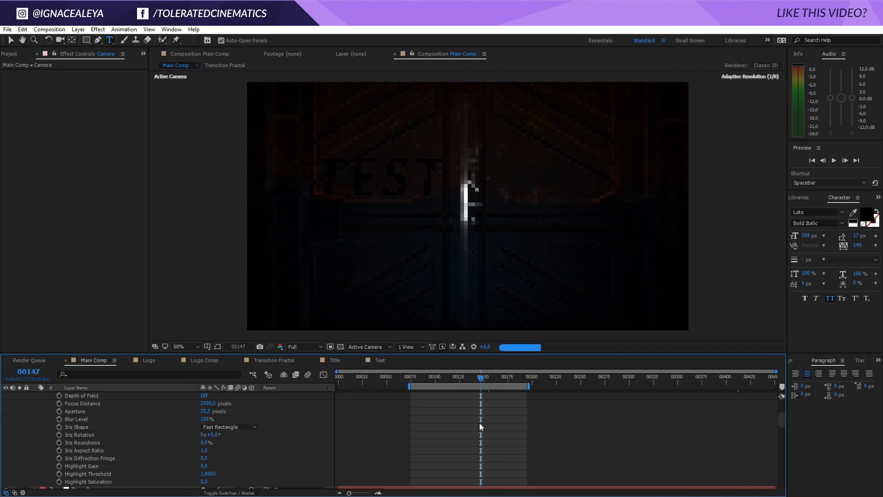
{"action": "scroll", "coordinate": [477, 425], "scroll_direction": "up", "scroll_amount": 3}
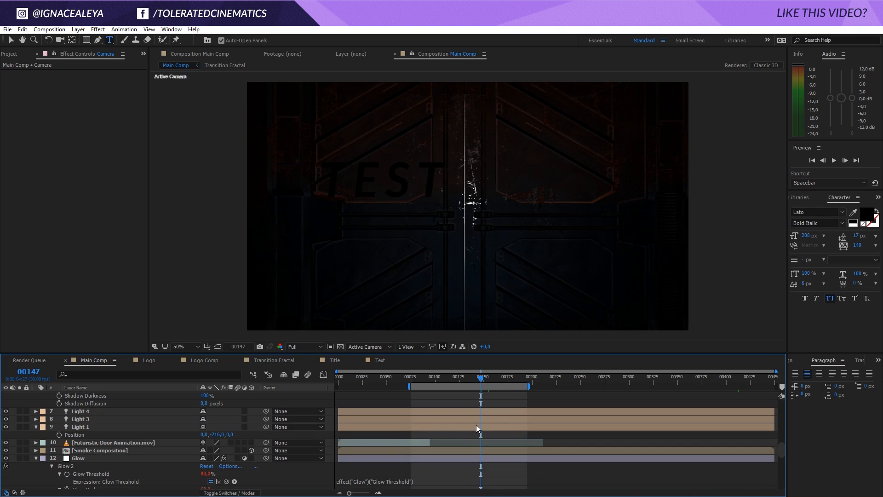
{"action": "left_click", "coordinate": [430, 443]}
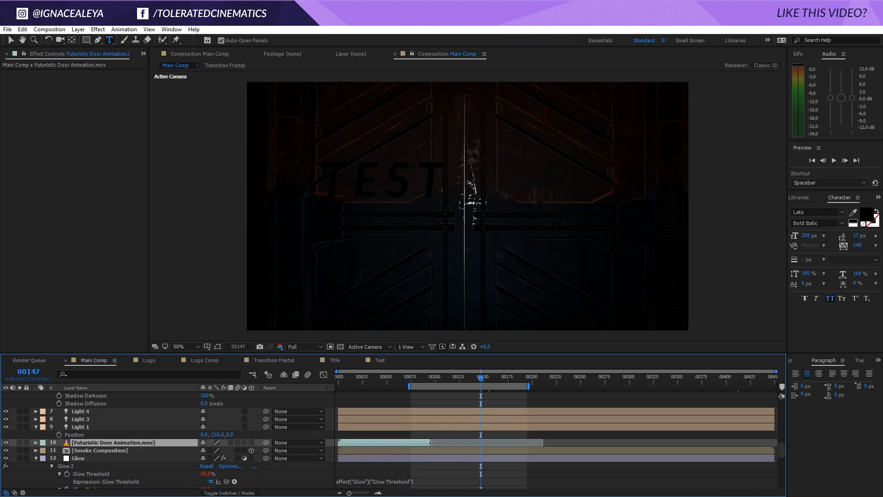
{"action": "scroll", "coordinate": [441, 443], "scroll_direction": "up", "scroll_amount": 7}
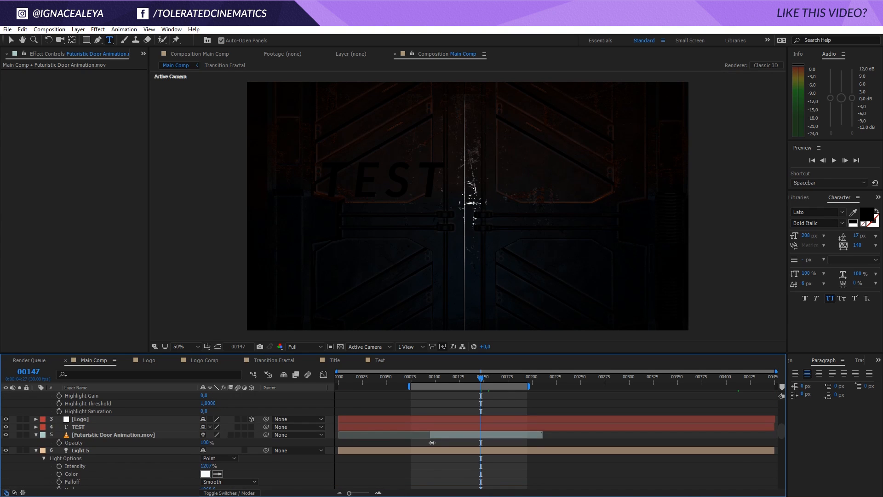
{"action": "left_click", "coordinate": [473, 458]}
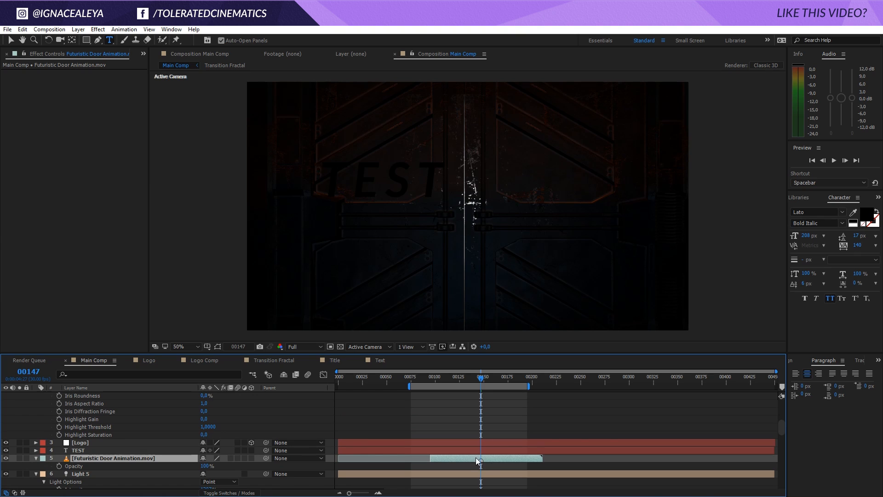
{"action": "right_click", "coordinate": [483, 460]}
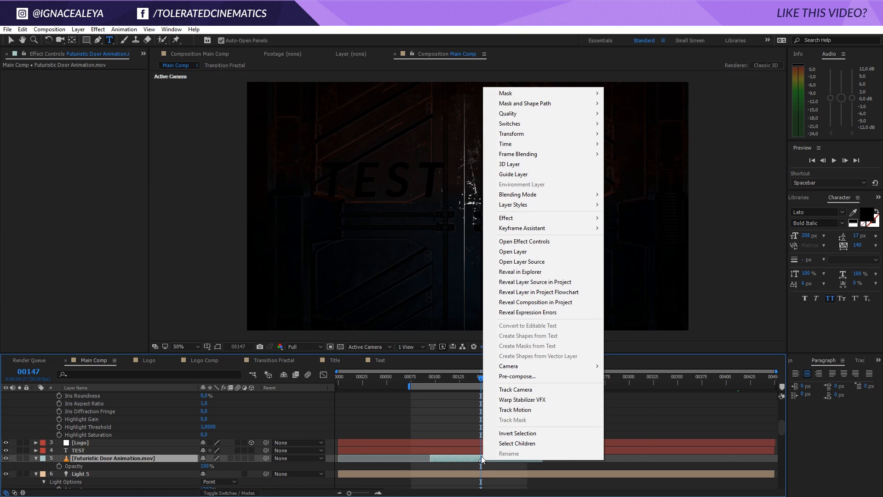
{"action": "key", "text": "Escape"}
{"action": "right_click", "coordinate": [481, 458]}
{"action": "left_click", "coordinate": [508, 427]}
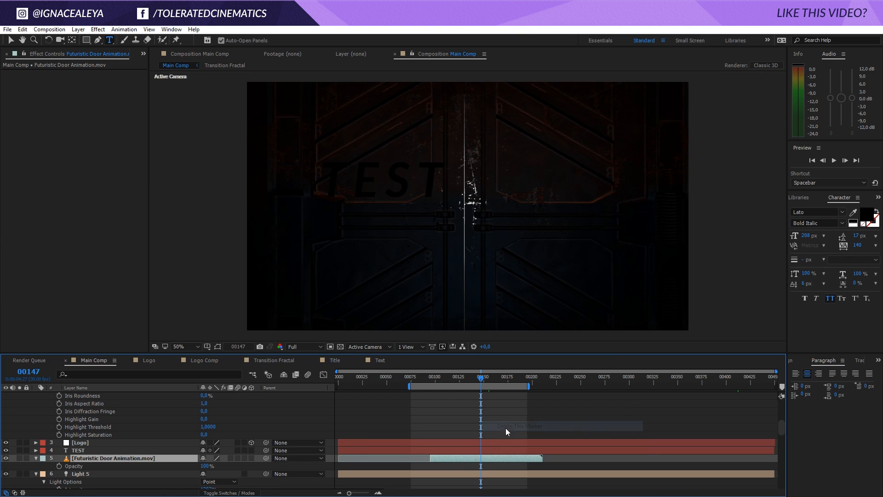
- Add a marker at frame 120 to the TEST layer and a composition marker to Main Comp at the same frame
{"action": "left_click", "coordinate": [426, 450]}
{"action": "left_click", "coordinate": [455, 382]}
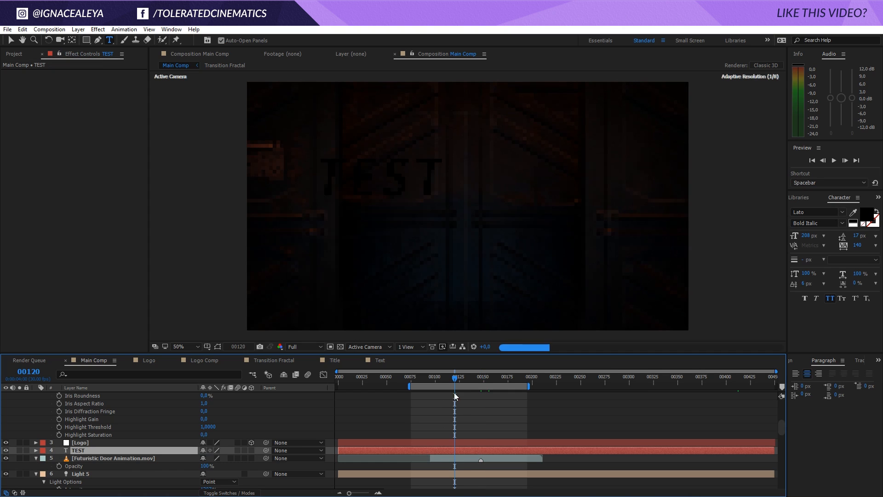
{"action": "key", "text": "KP_Multiply"}
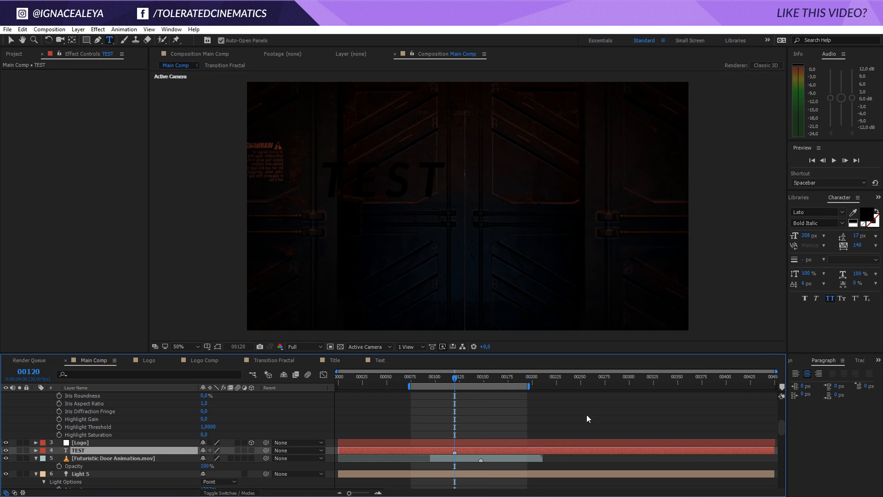
{"action": "left_click", "coordinate": [588, 418]}
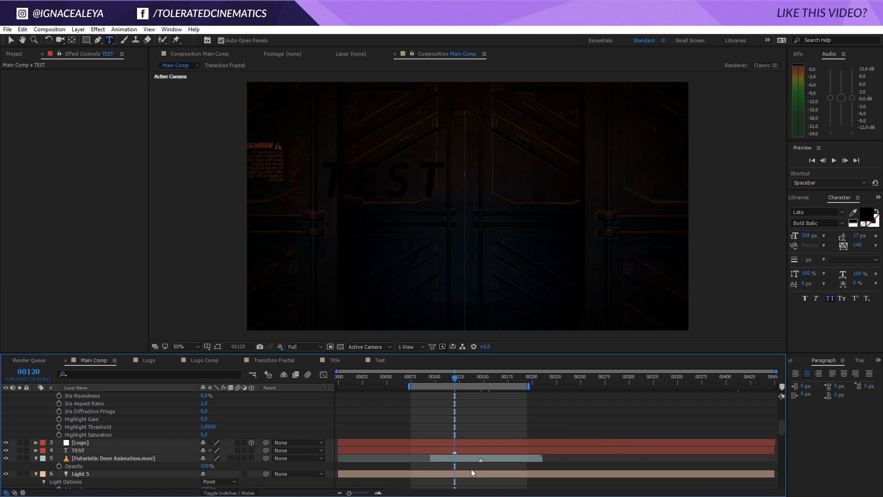
{"action": "key", "text": "KP_Multiply"}
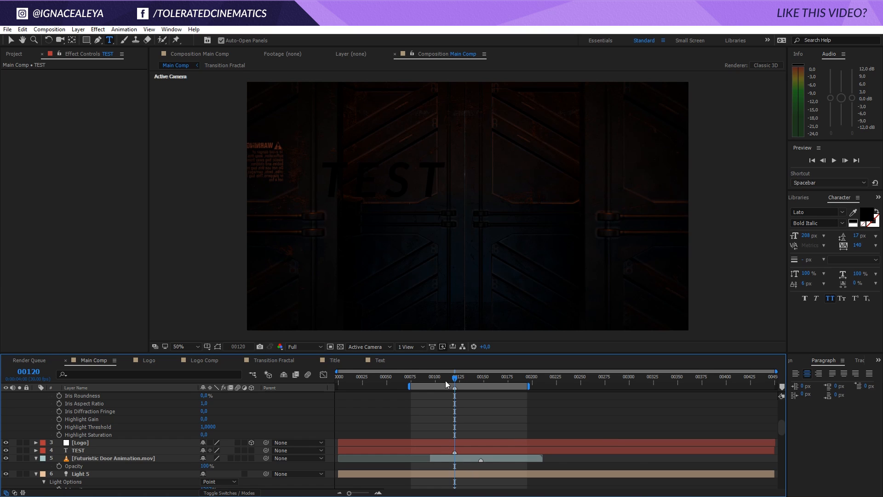